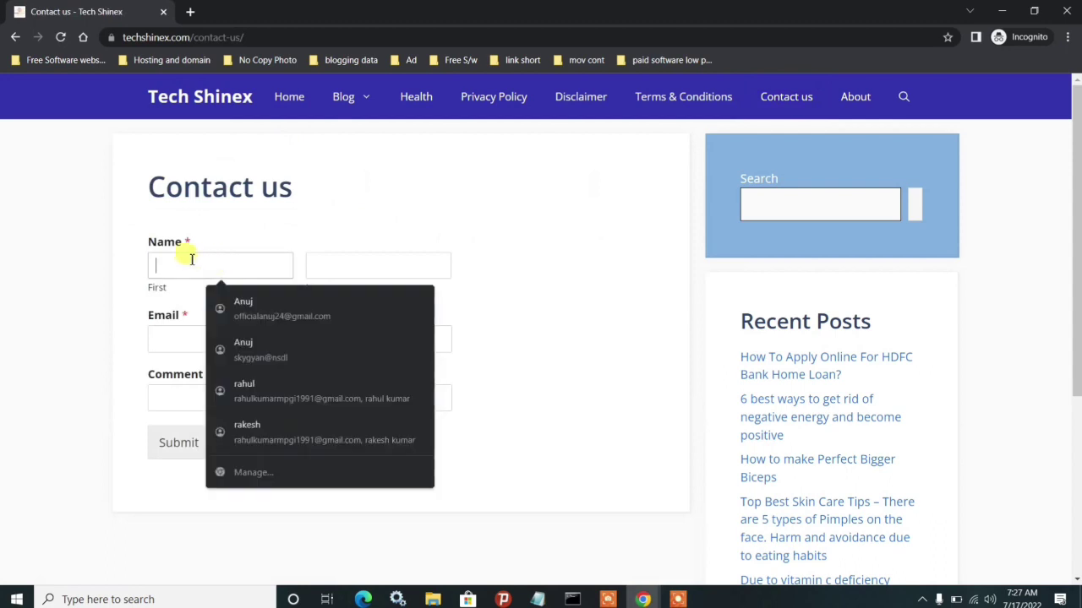
Fill in the contact form with the saved full name and e-mail, enter the message "aiugew", and submit it
left_click(241, 306)
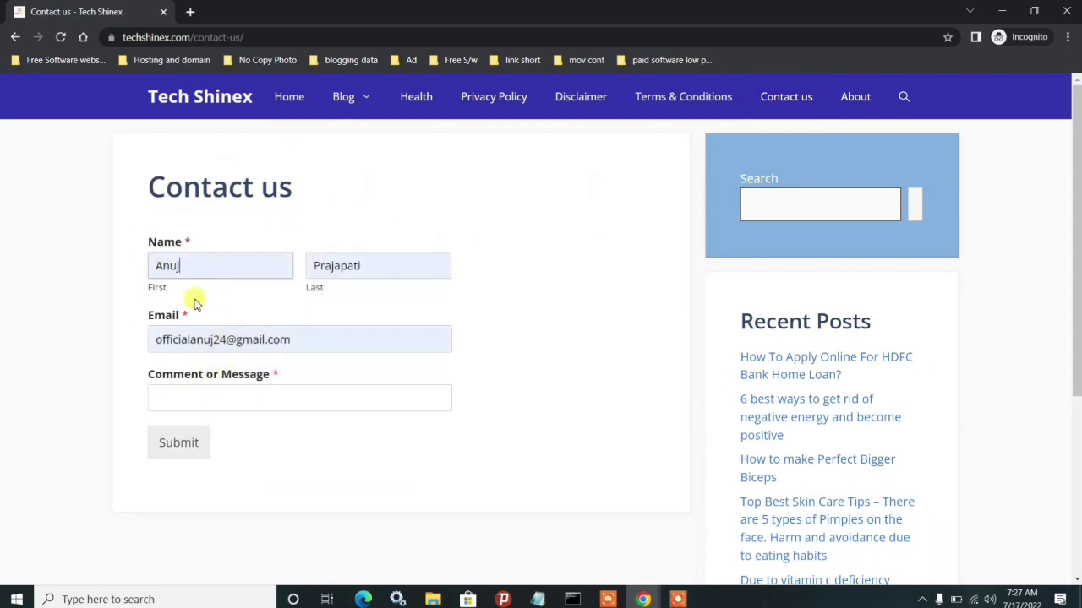
left_click(224, 398)
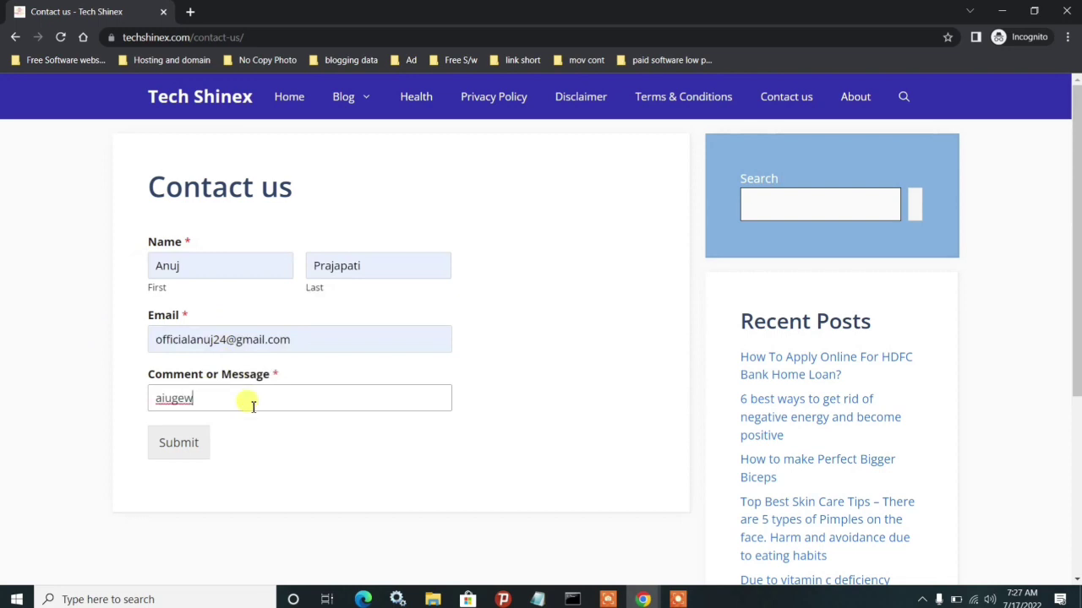
left_click(172, 444)
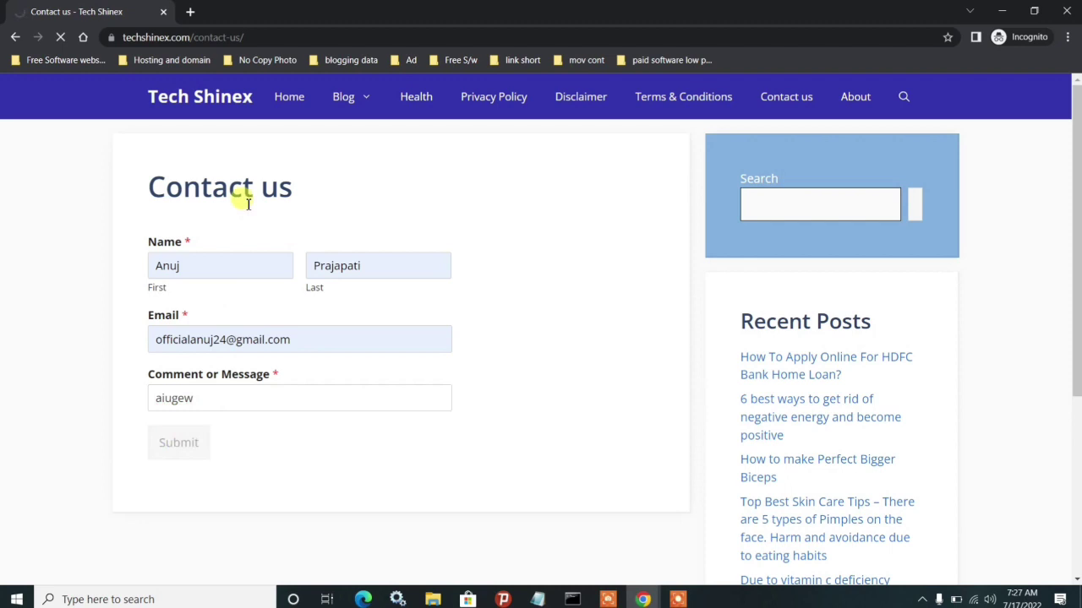
left_click(222, 262)
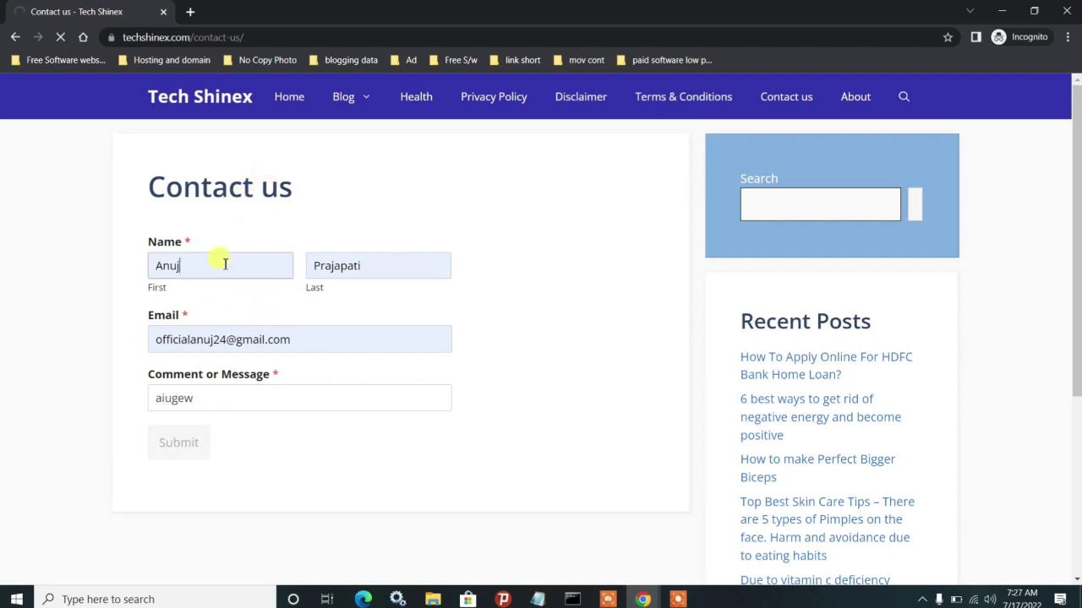
left_click(367, 263)
left_click(333, 338)
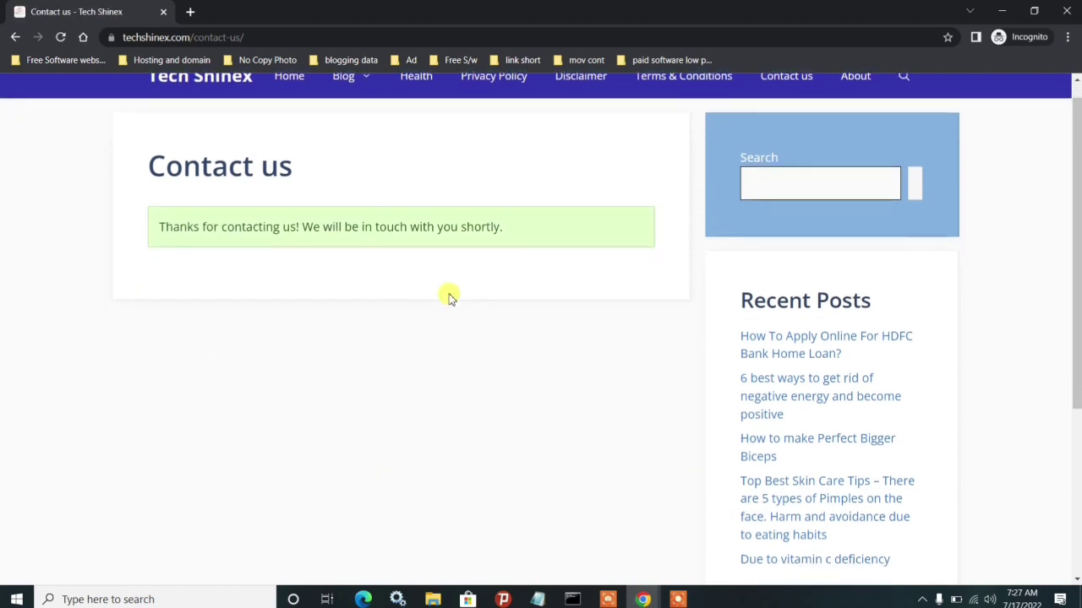
scroll(195, 197, "up", 1)
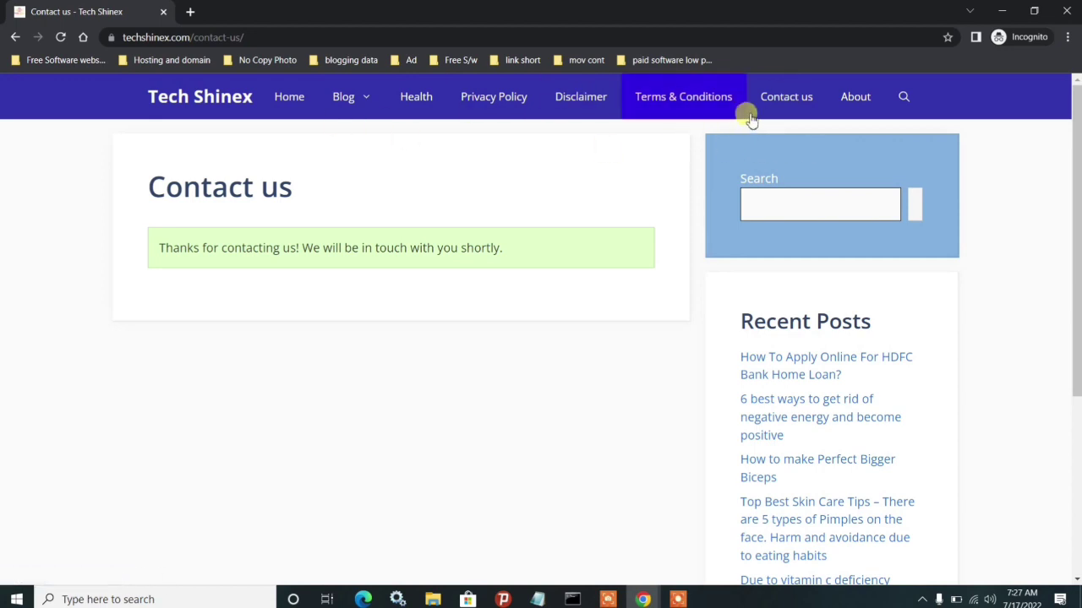
Close the incognito window and reload the WPForms Pro download page on the Touch Techy site
left_click(1063, 12)
scroll(589, 165, "up", 2)
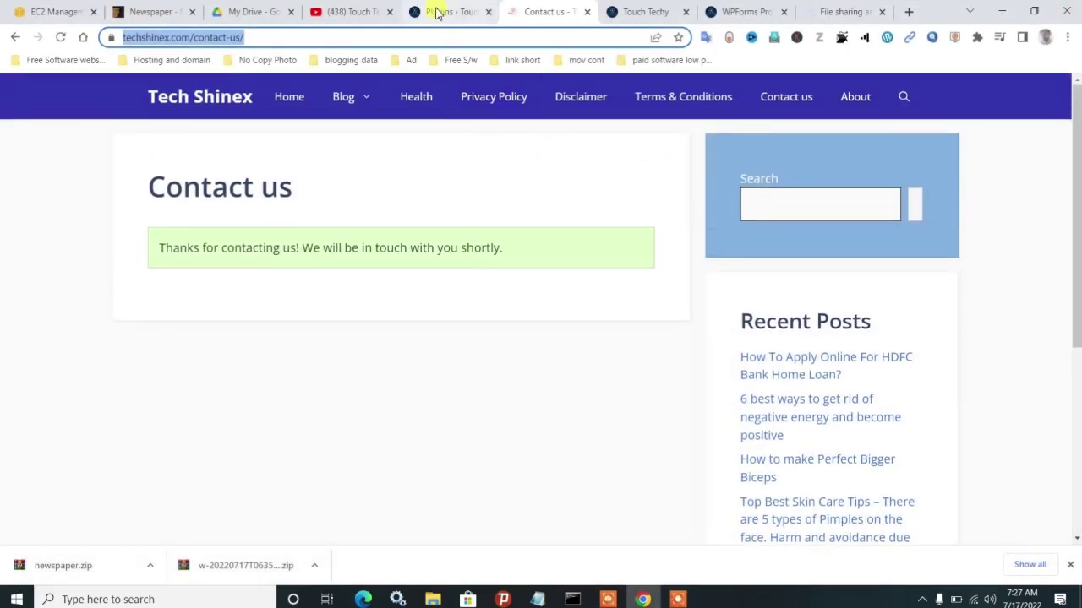
left_click(435, 11)
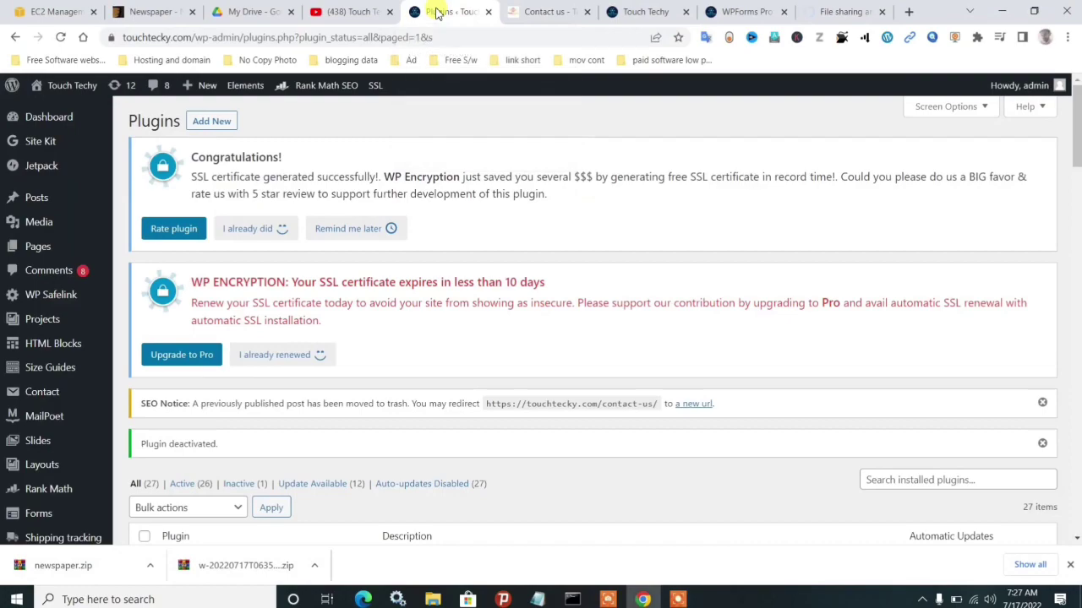
left_click(644, 14)
left_click(728, 12)
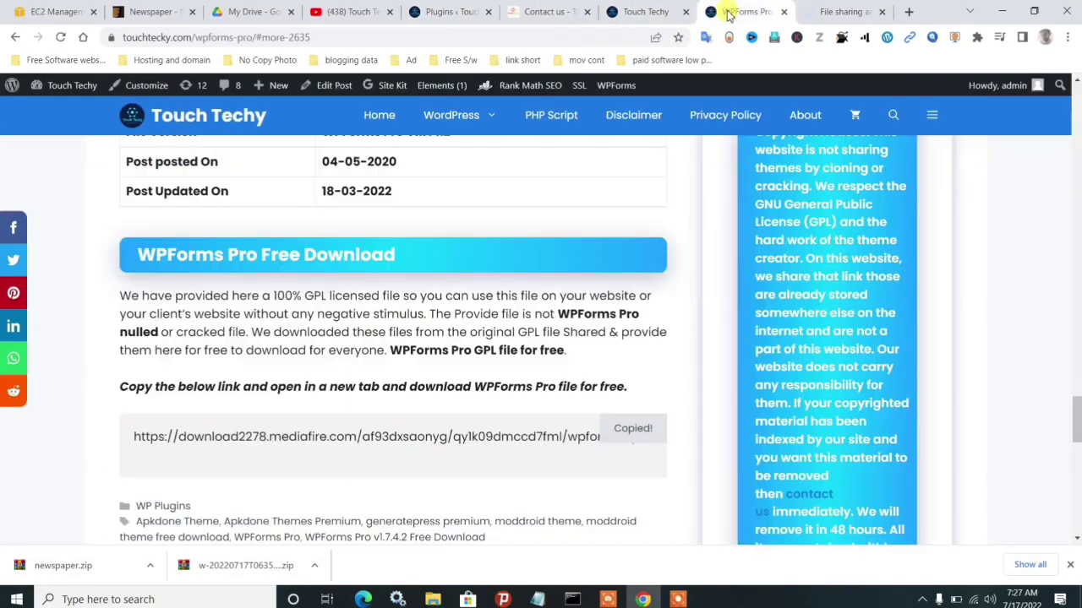
scroll(635, 114, "up", 15)
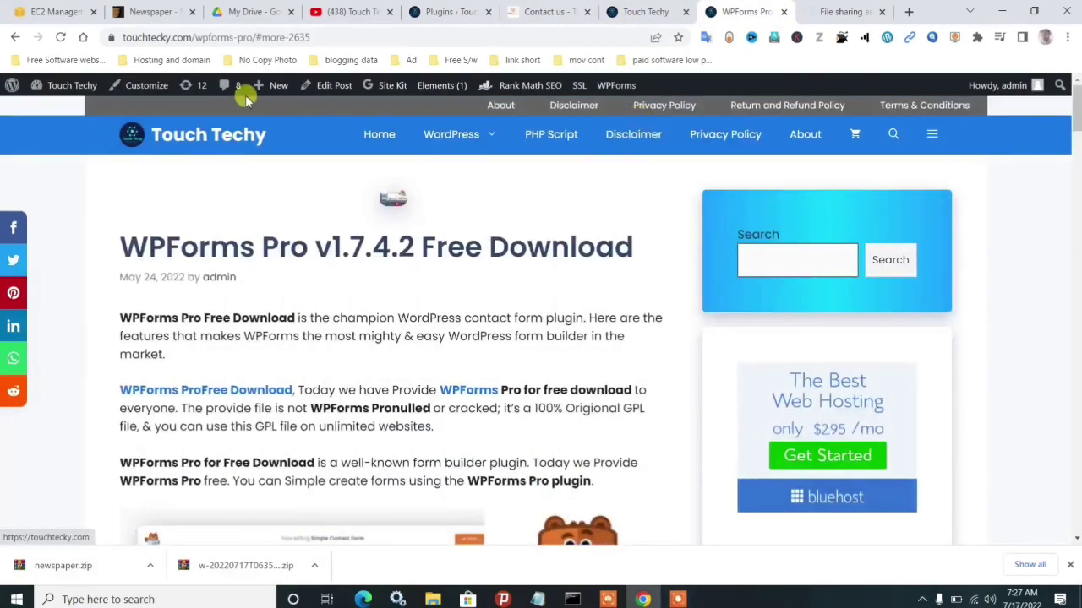
left_click(60, 37)
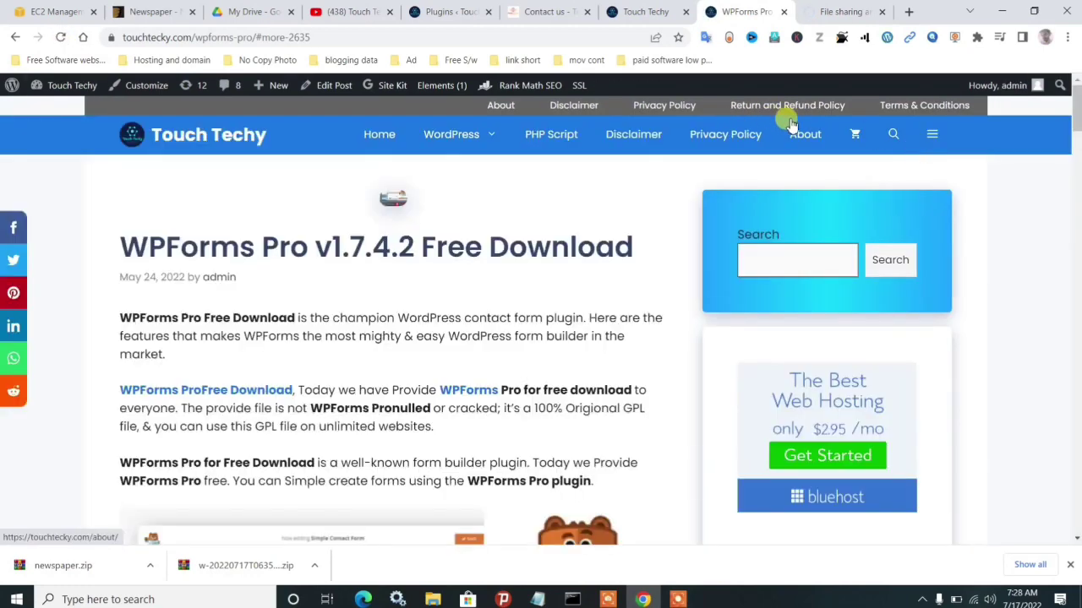
In the Touch Techy admin site, search the plugins available for installation for "wp form"
left_click(444, 17)
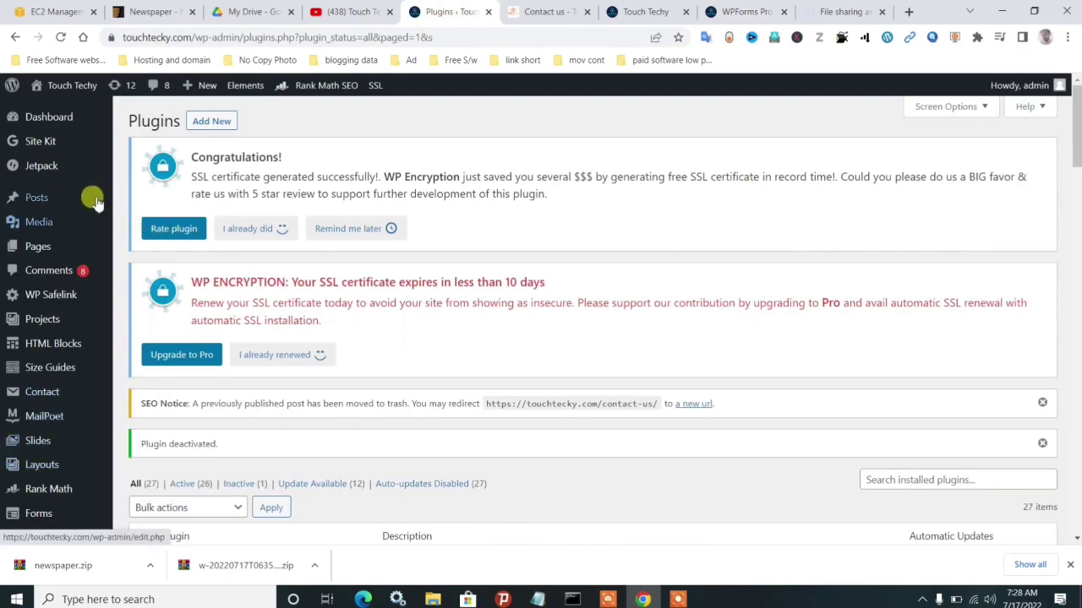
scroll(56, 338, "down", 10)
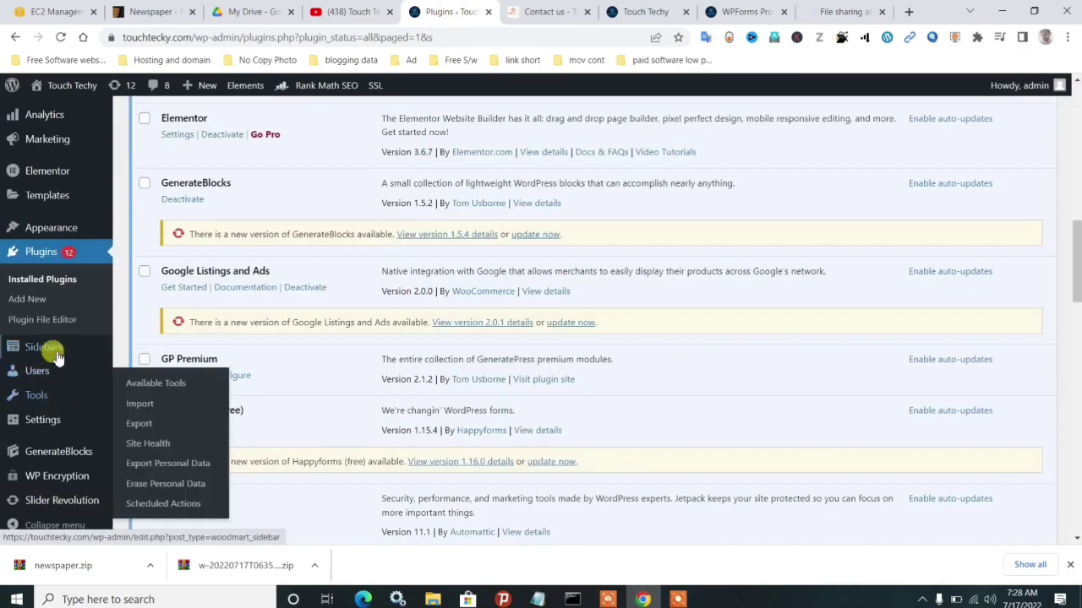
scroll(46, 385, "down", 10)
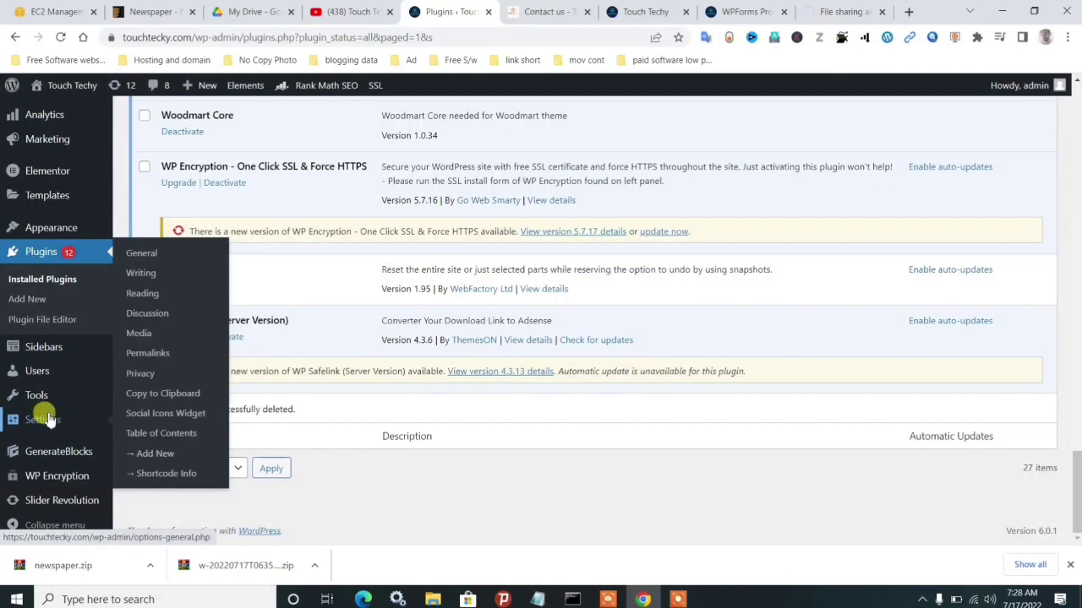
mouse_move(51, 408)
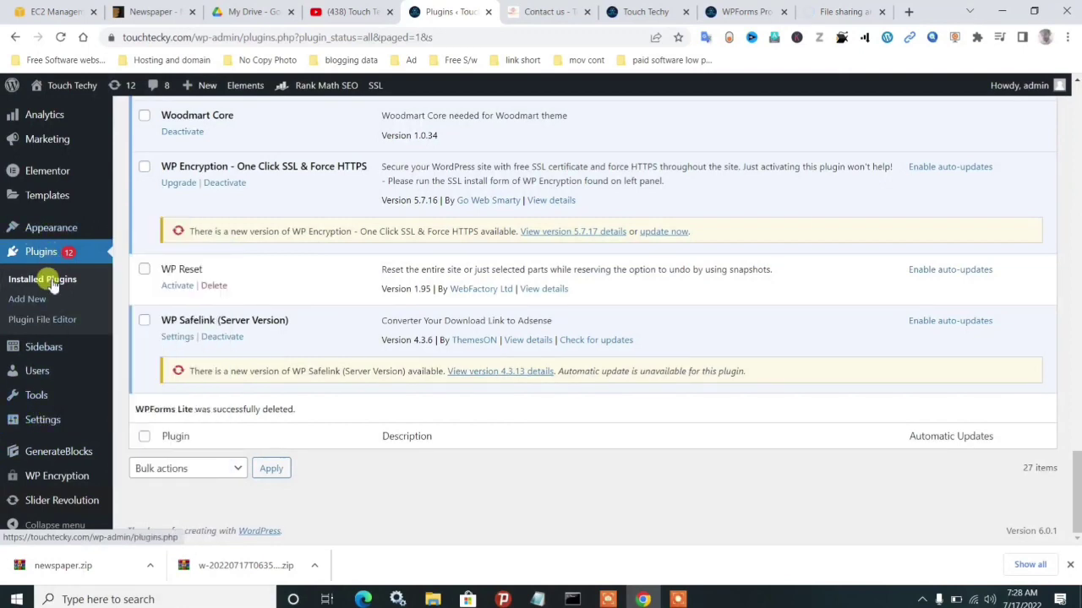
left_click(26, 301)
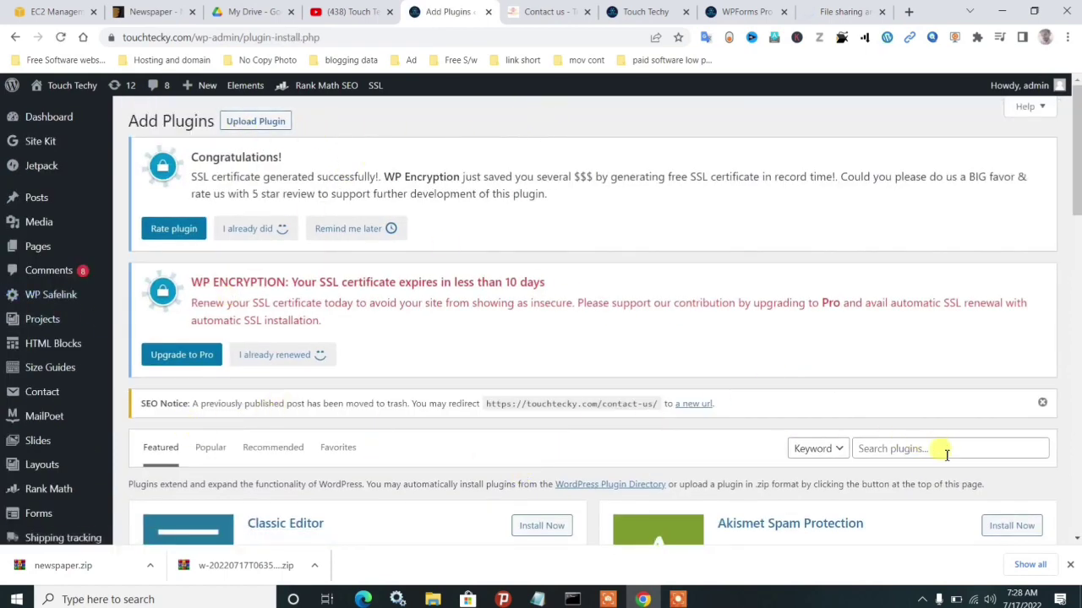
left_click(896, 449)
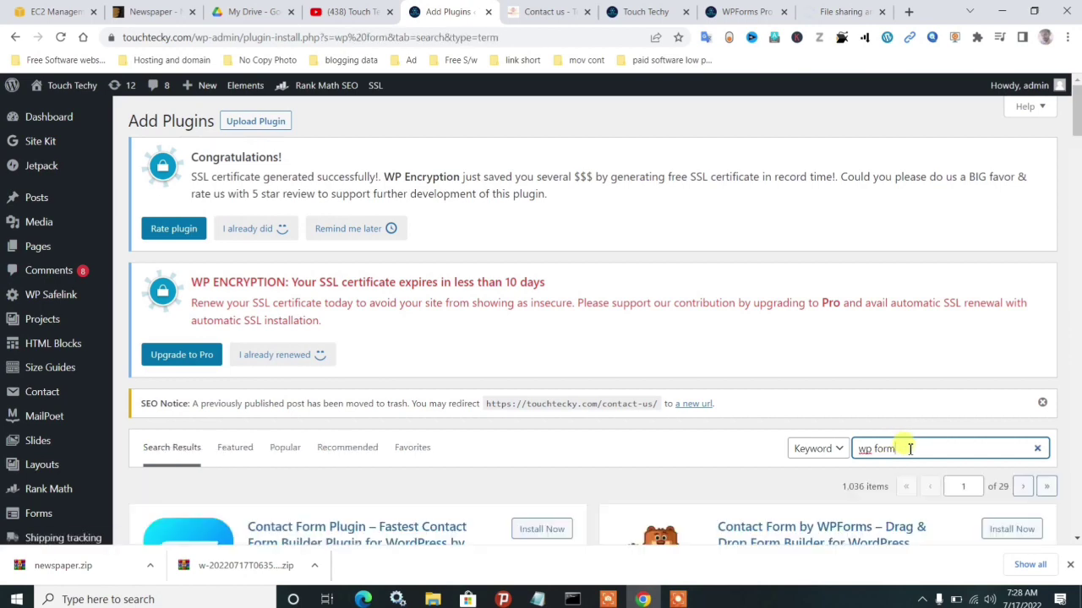
Install and activate the Contact Form by WPForms plugin
left_click_drag(1077, 123, 1077, 161)
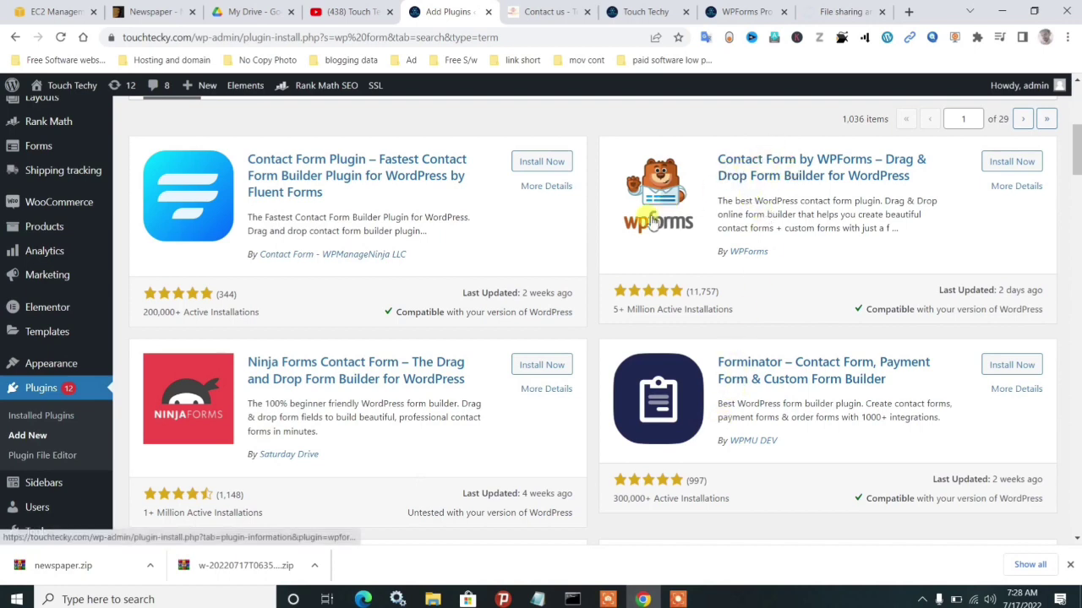
left_click(1006, 166)
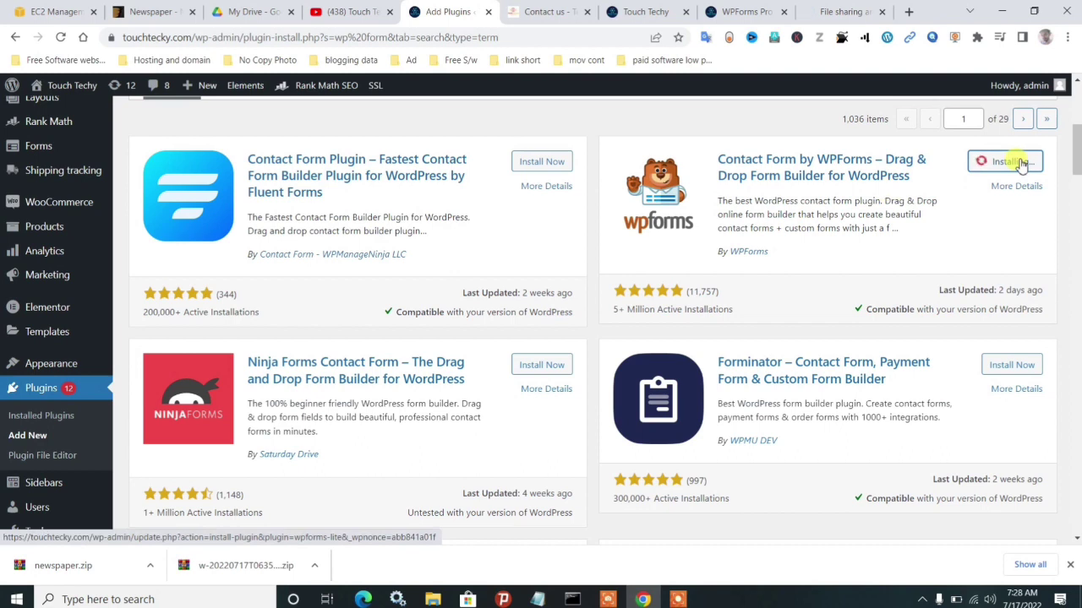
left_click(1014, 162)
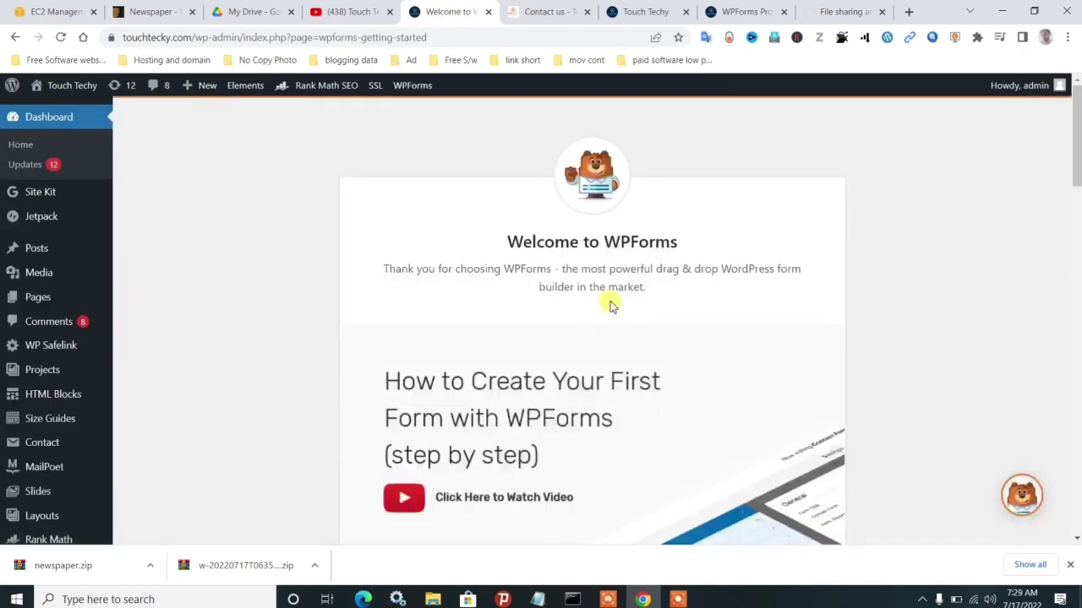
Create the first WPForms form using the Simple Contact Form template
scroll(614, 300, "down", 10)
scroll(615, 293, "up", 10)
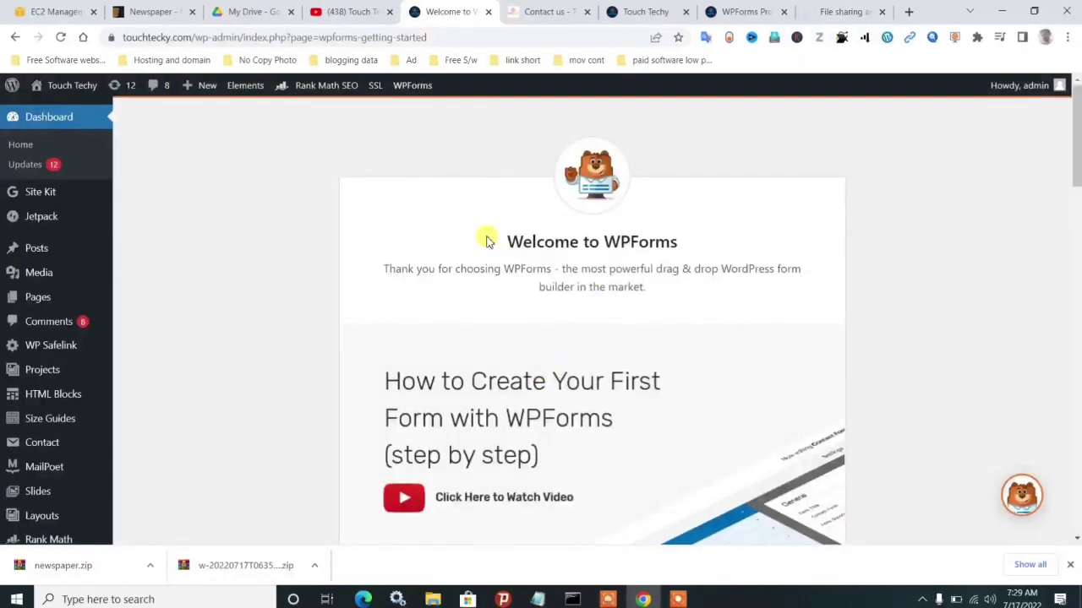
left_click_drag(500, 245, 680, 269)
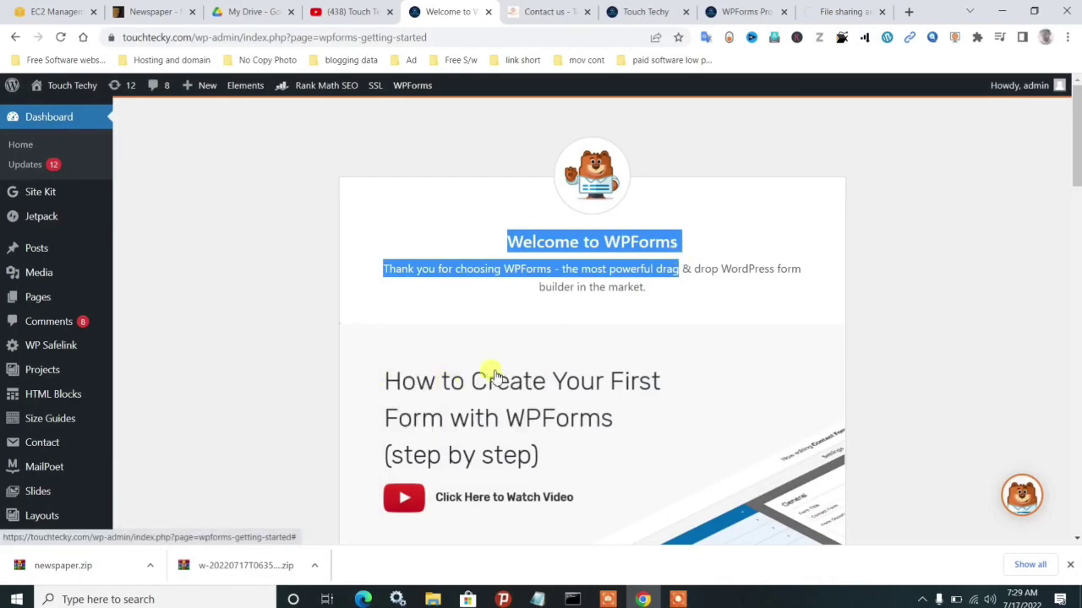
scroll(829, 278, "down", 10)
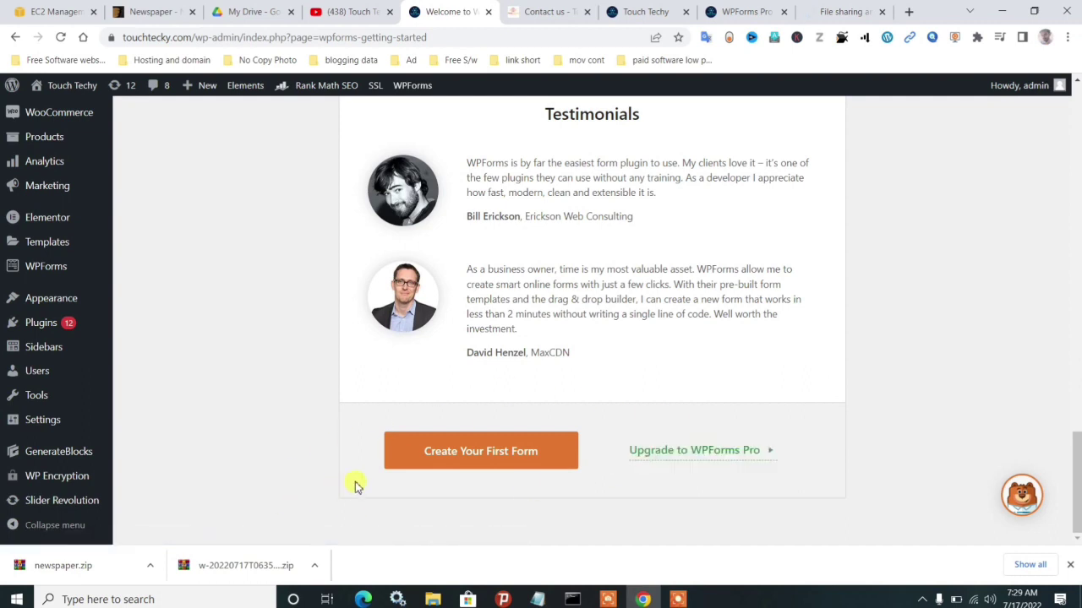
left_click(454, 463)
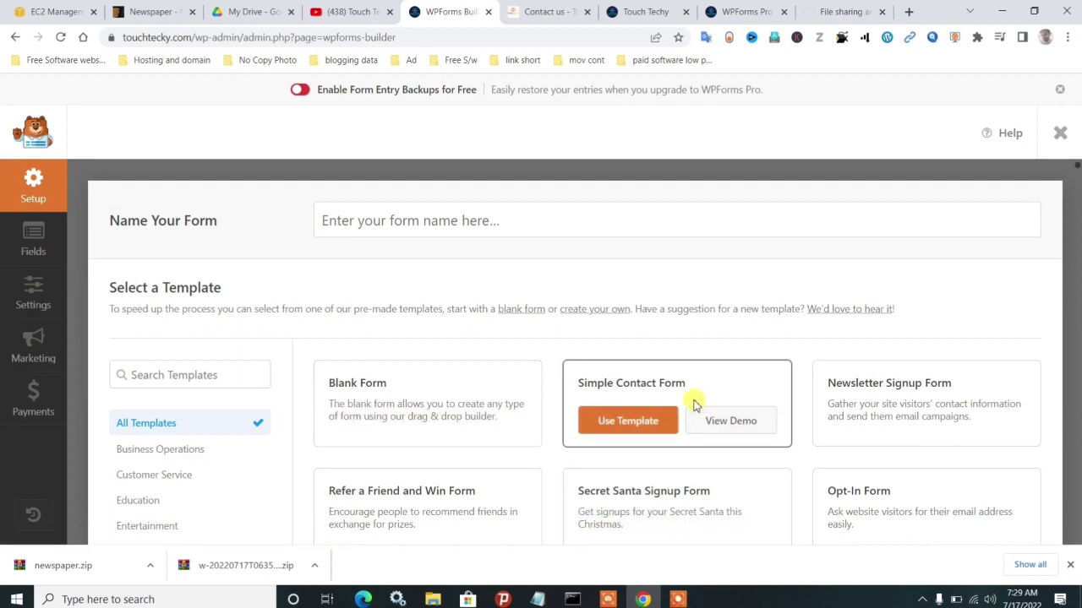
left_click(626, 423)
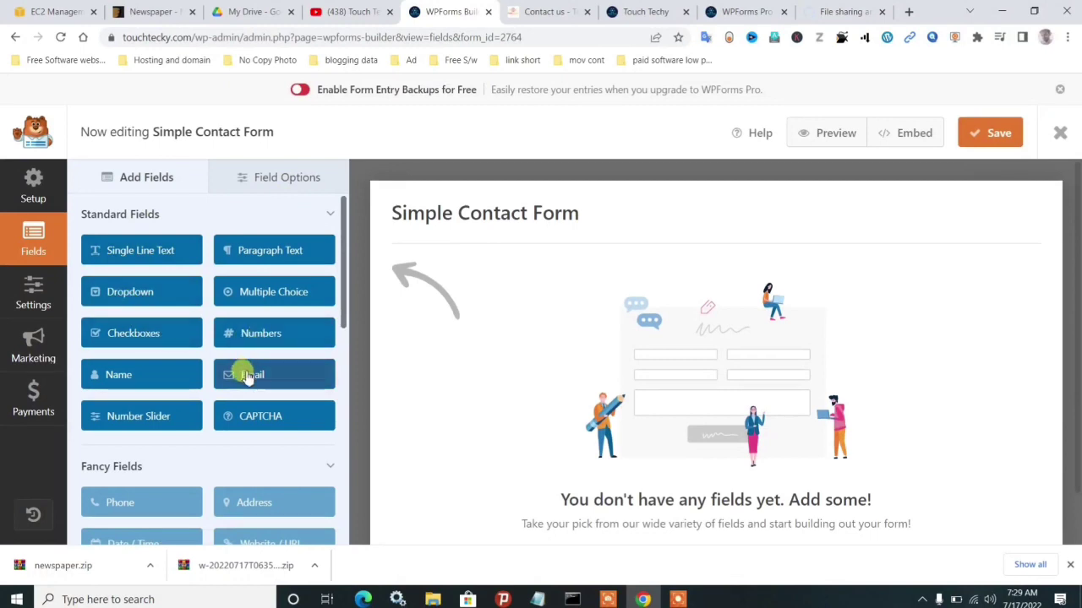
Add a Name field, an Email field and a Single Line Text field to the Simple Contact Form, in that order
left_click_drag(134, 377, 510, 285)
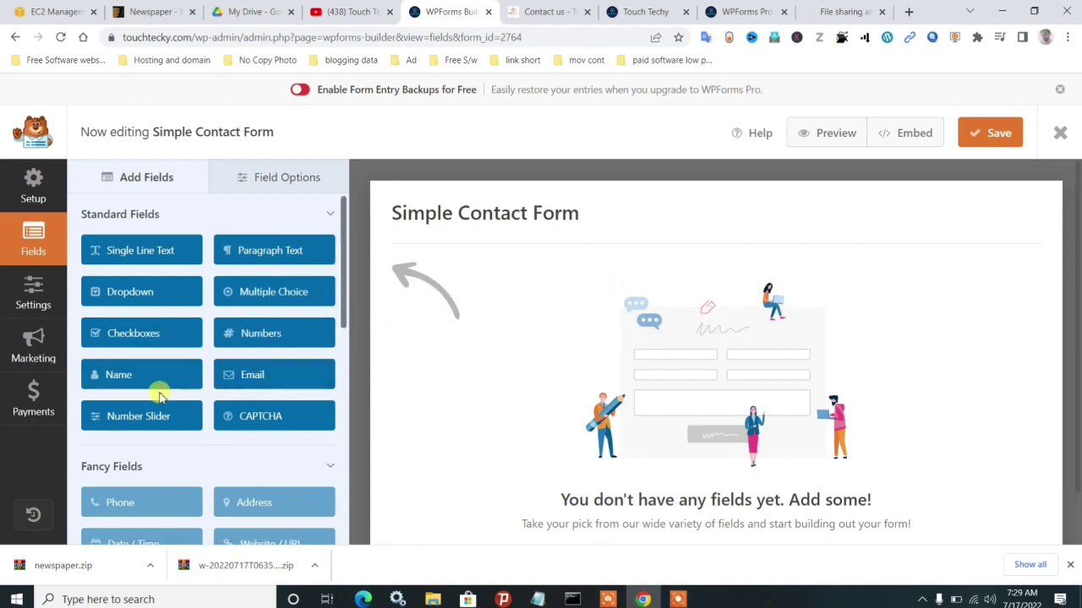
left_click_drag(118, 382, 421, 298)
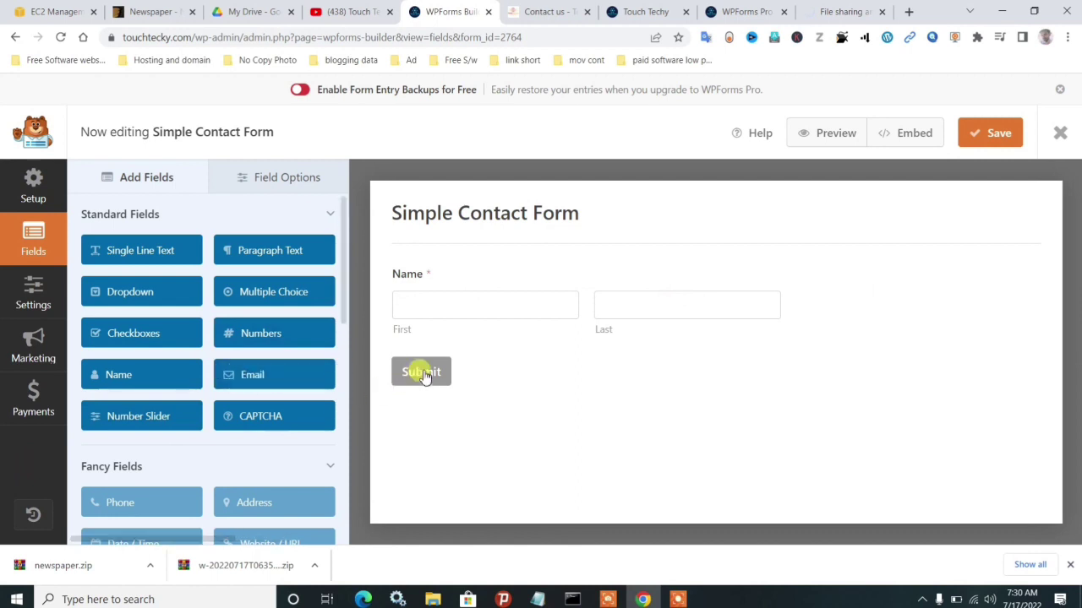
left_click_drag(256, 379, 415, 372)
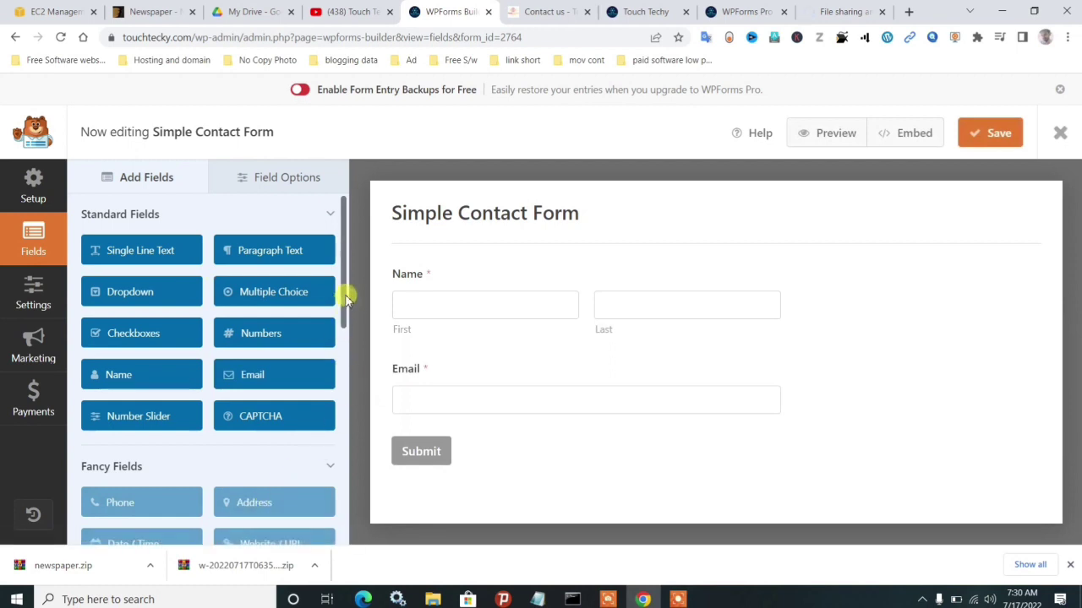
left_click_drag(347, 297, 346, 389)
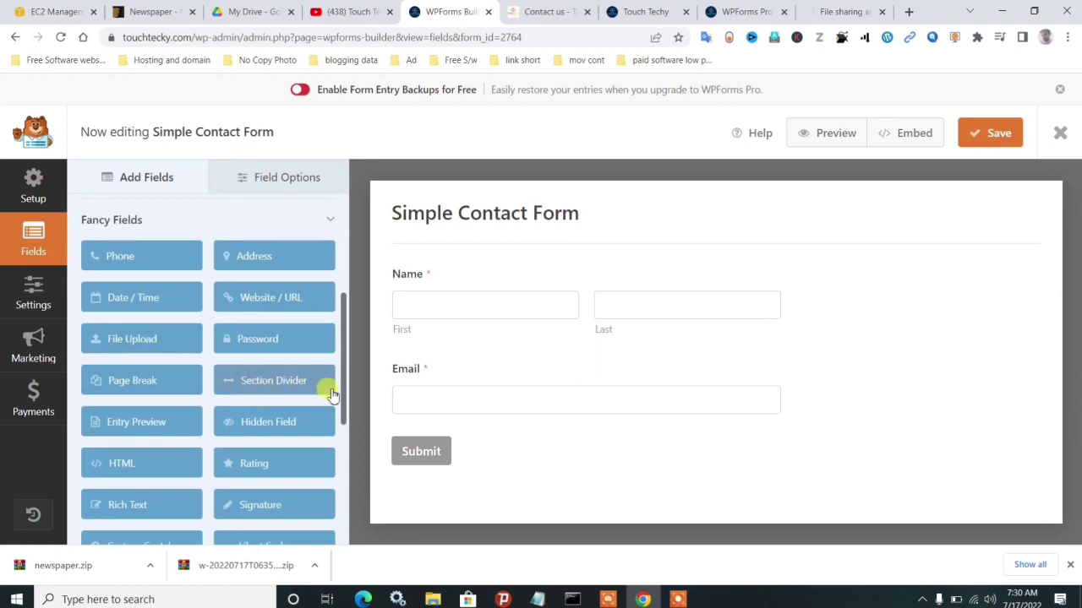
scroll(173, 422, "up", 3)
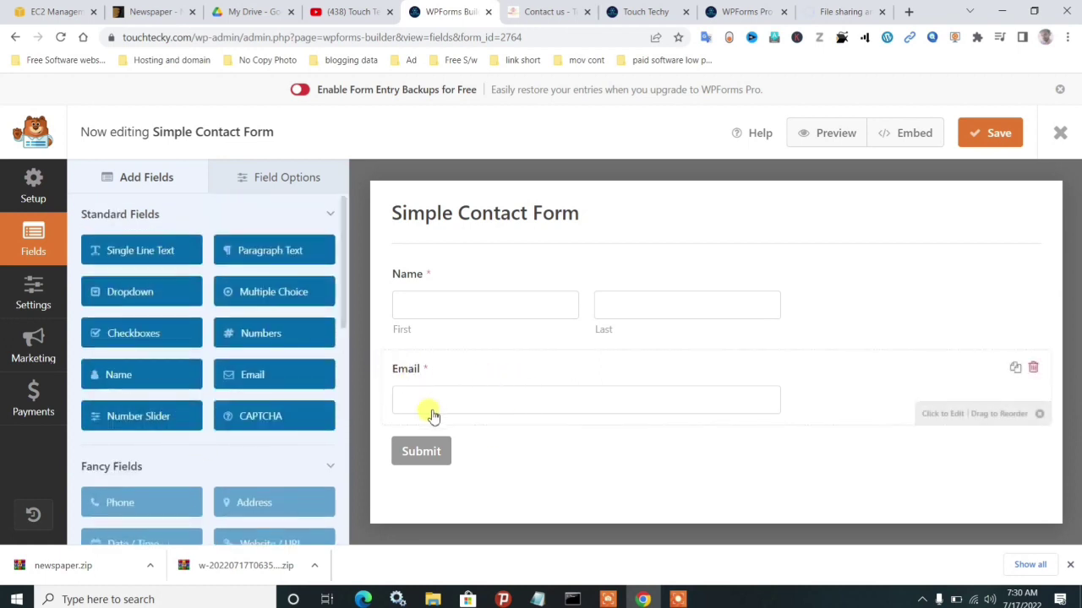
left_click_drag(132, 249, 445, 430)
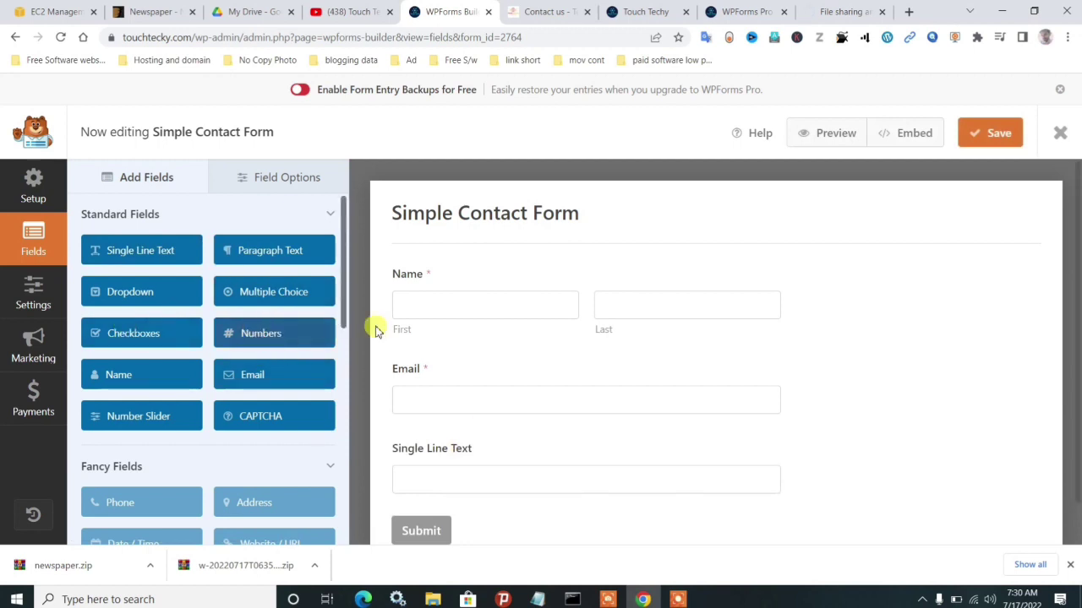
Change the Single Line Text field's label to "Comment" and make the field required
left_click(444, 476)
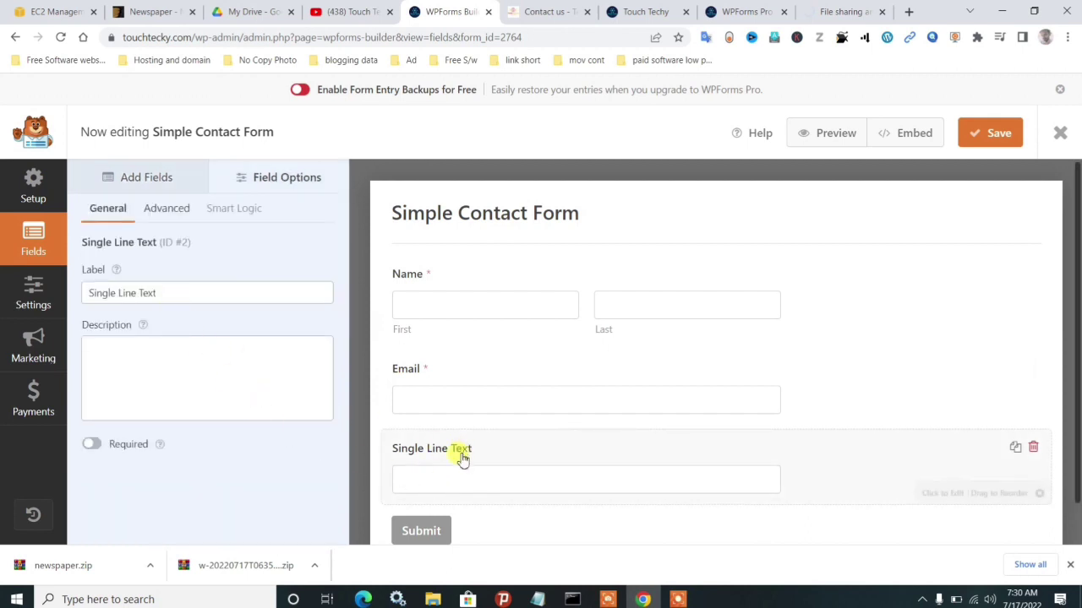
left_click_drag(206, 292, 77, 289)
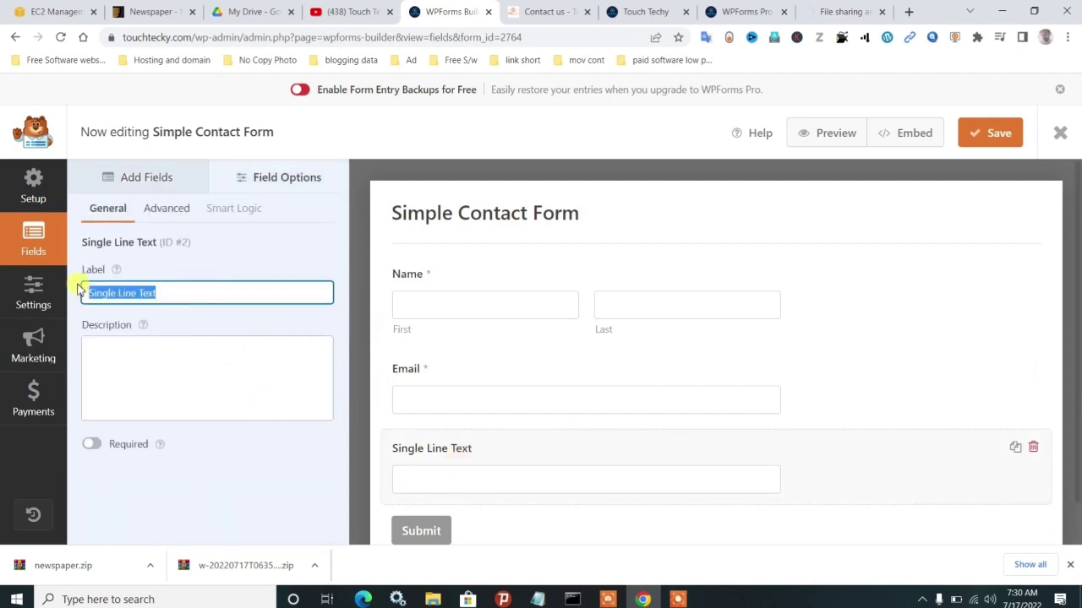
key("BackSpace")
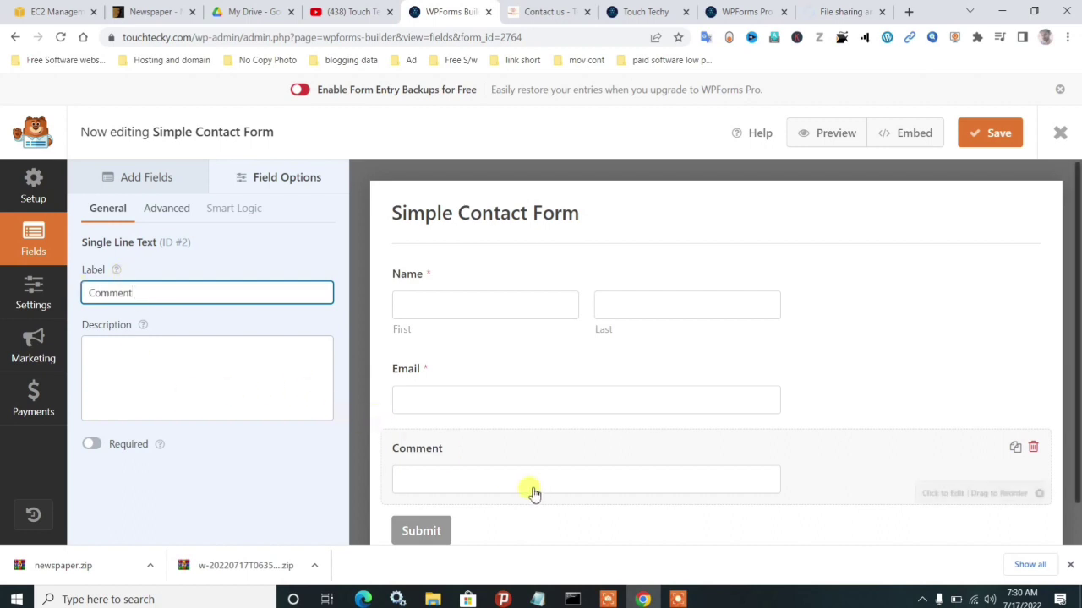
left_click(91, 446)
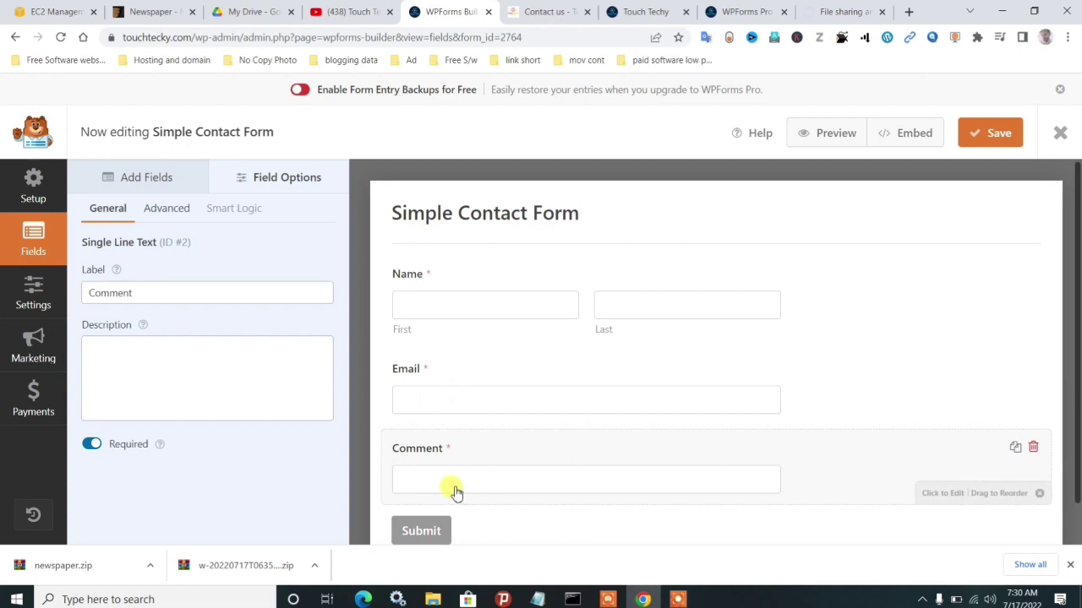
Save the Simple Contact Form with its Name, Email and required Comment fields
left_click(91, 446)
left_click(983, 146)
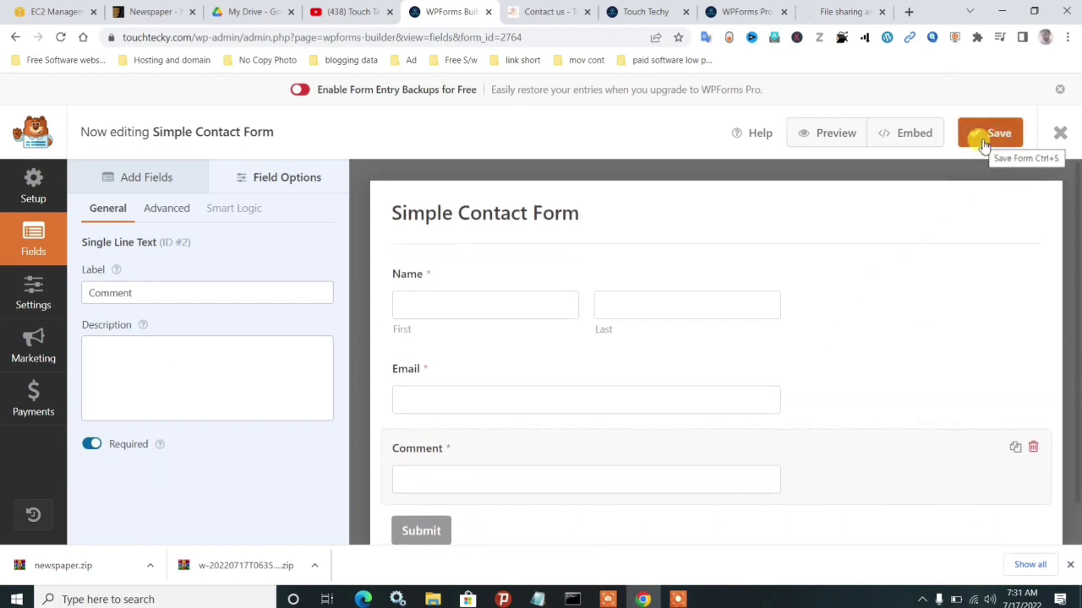
scroll(753, 302, "down", 1)
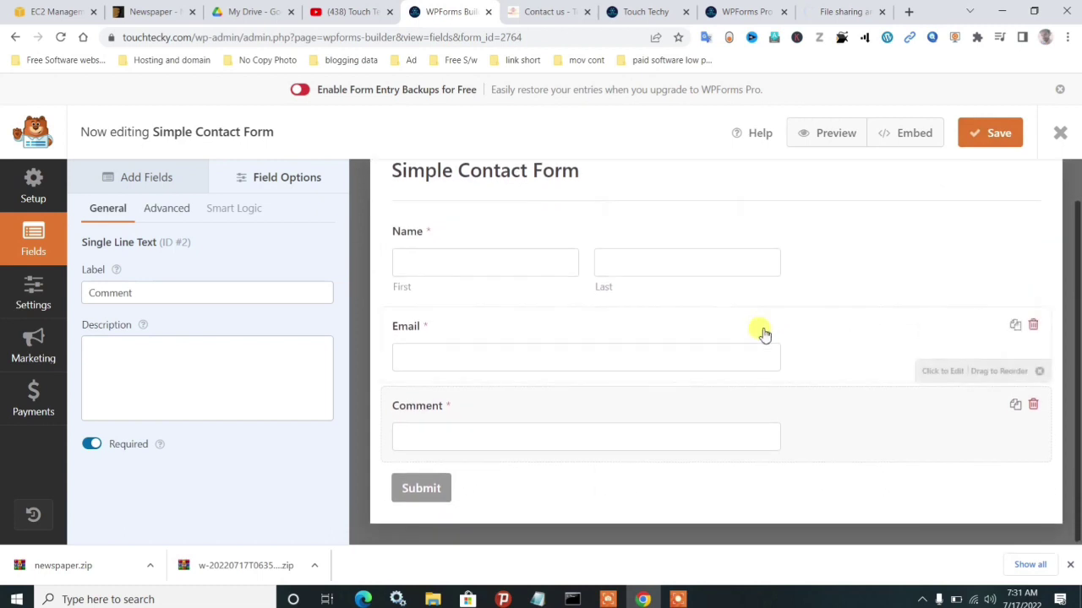
scroll(900, 187, "up", 1)
left_click(990, 133)
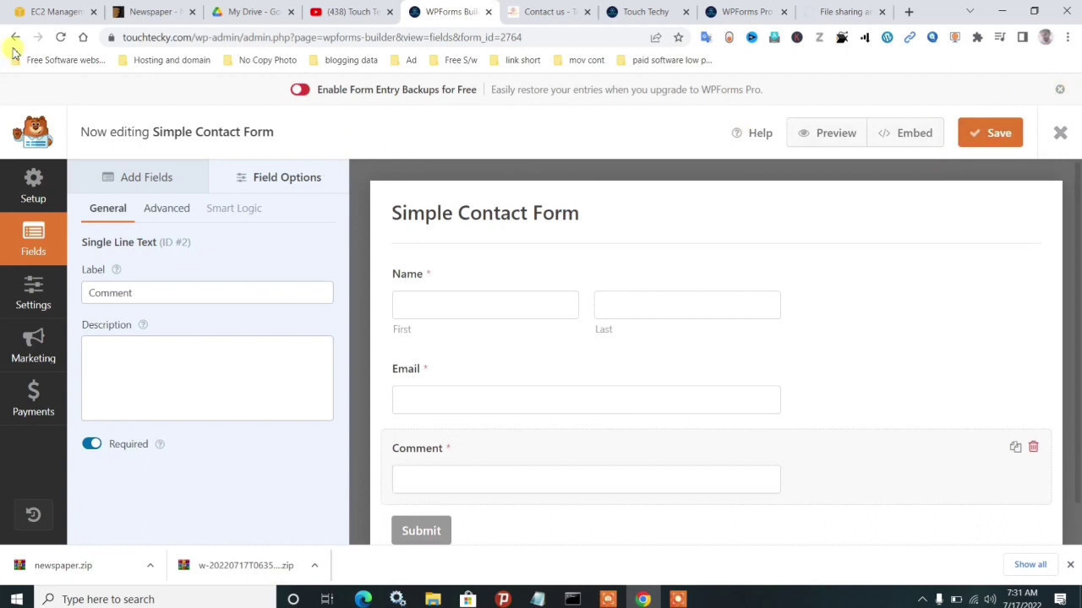
Leave the form builder for the WordPress dashboard and start a new page titled "Contact Us"
left_click(14, 38)
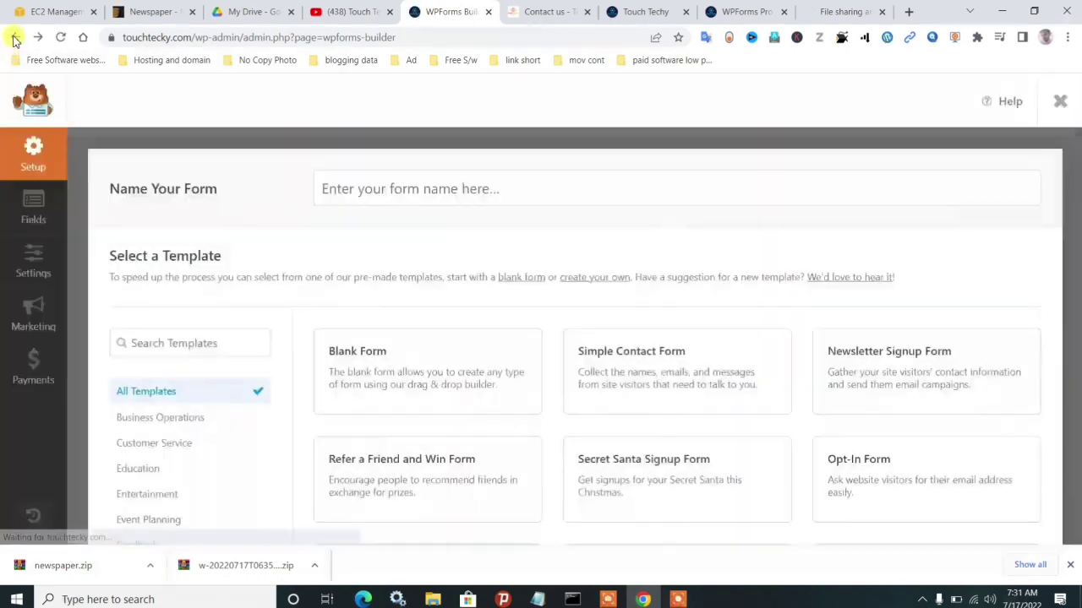
left_click(15, 38)
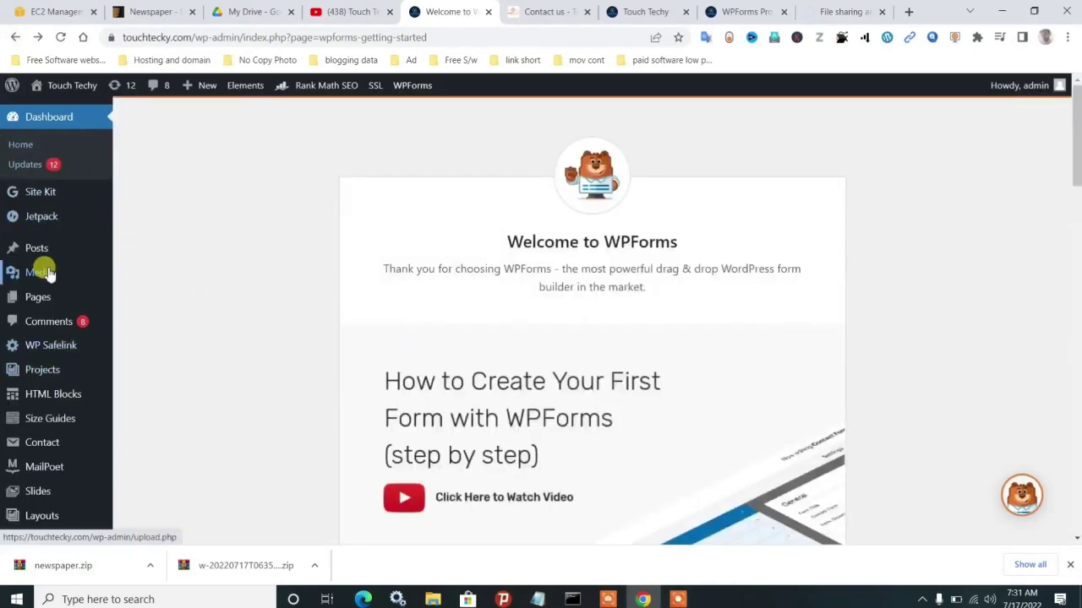
mouse_move(48, 263)
mouse_move(48, 302)
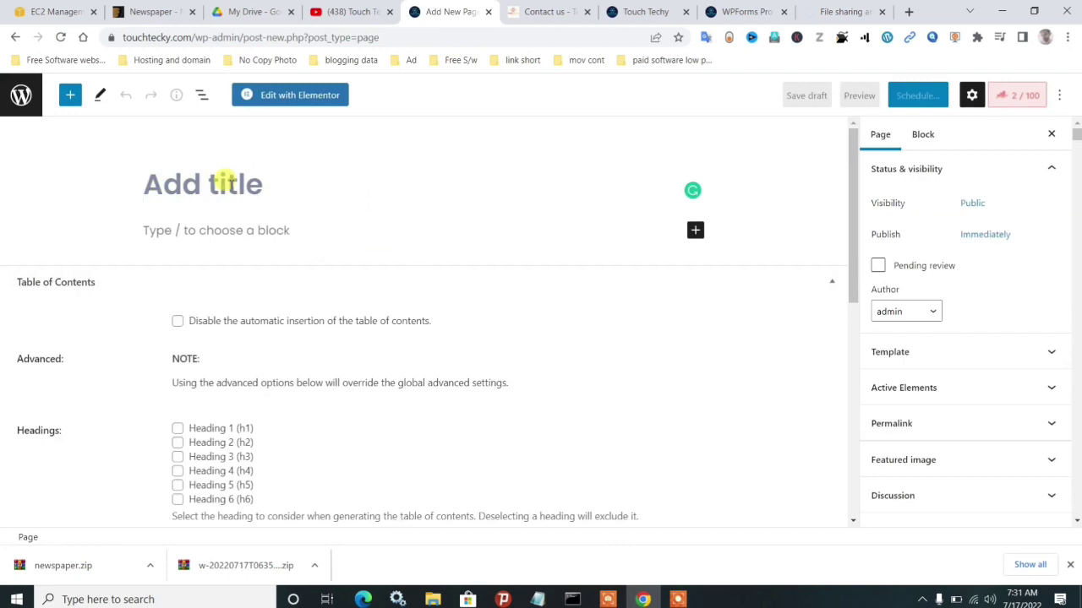
type("Contact Us")
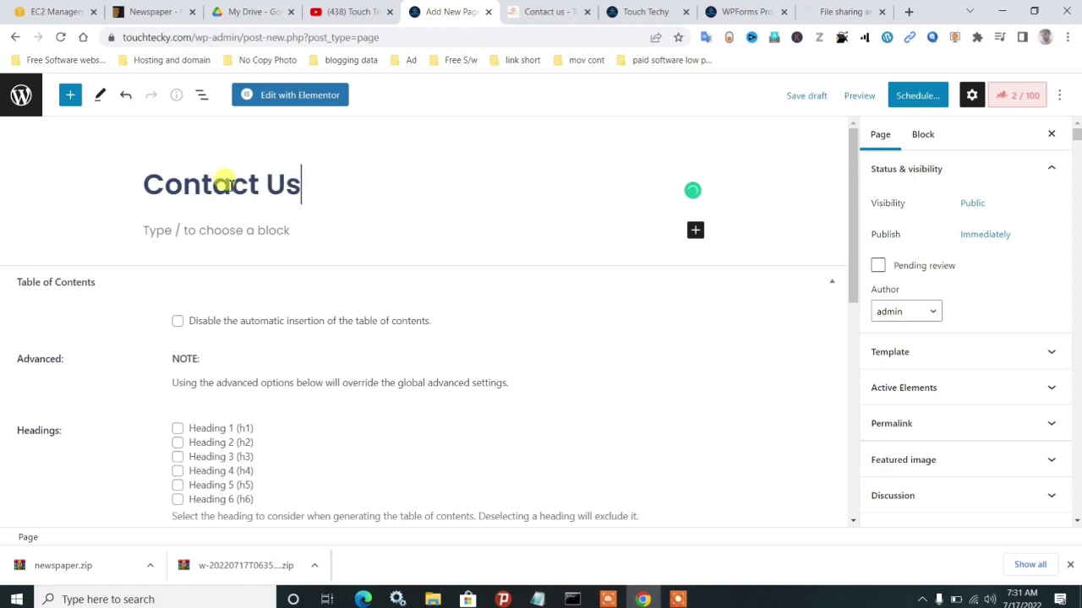
Publish the Contact Us page immediately with public visibility and update it
left_click(935, 98)
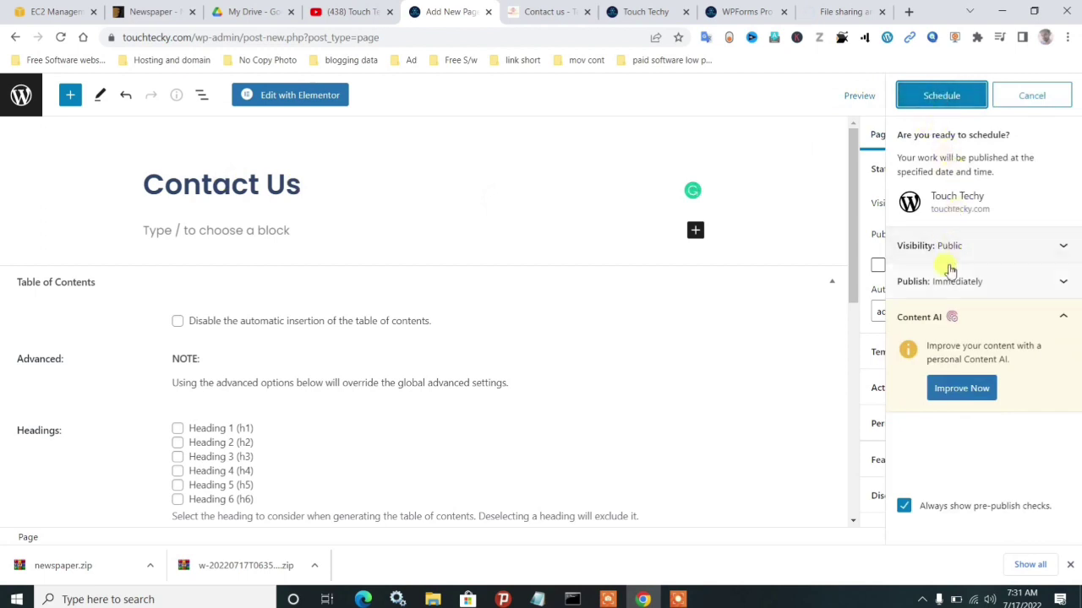
left_click(936, 96)
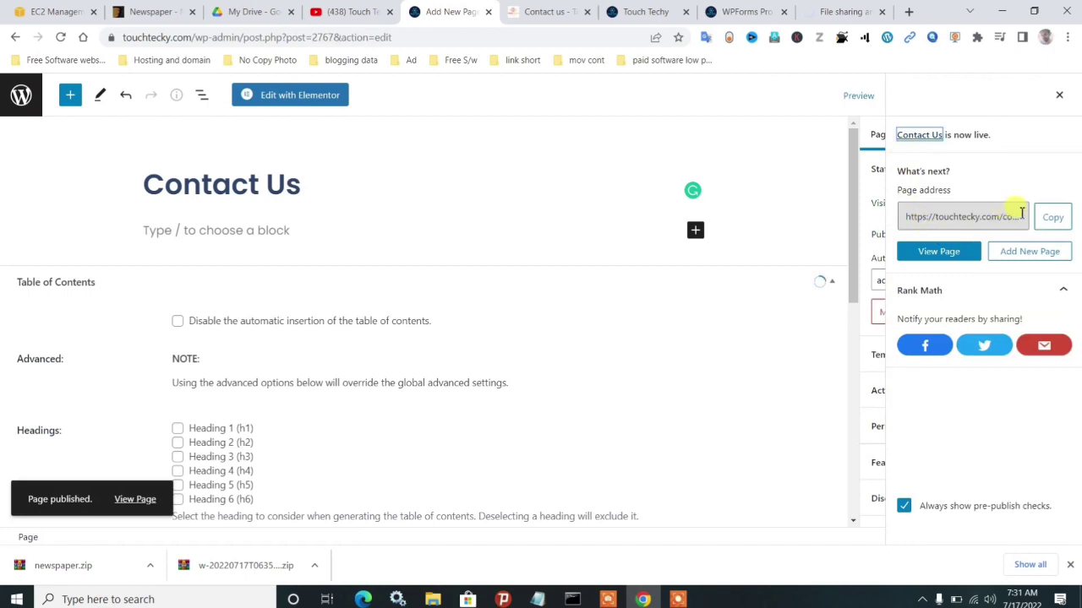
left_click(1059, 95)
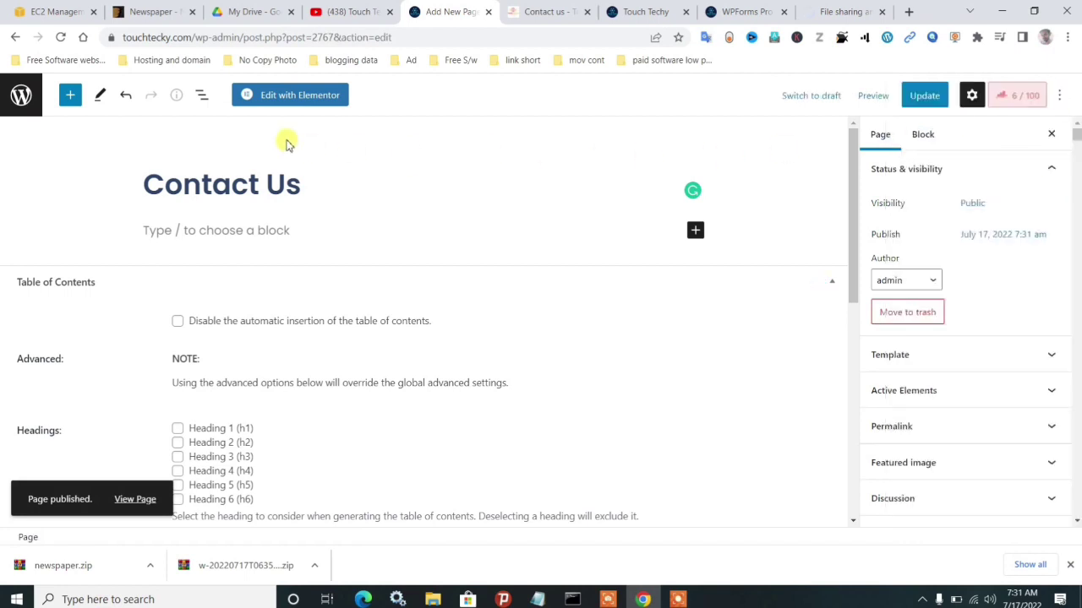
left_click(921, 98)
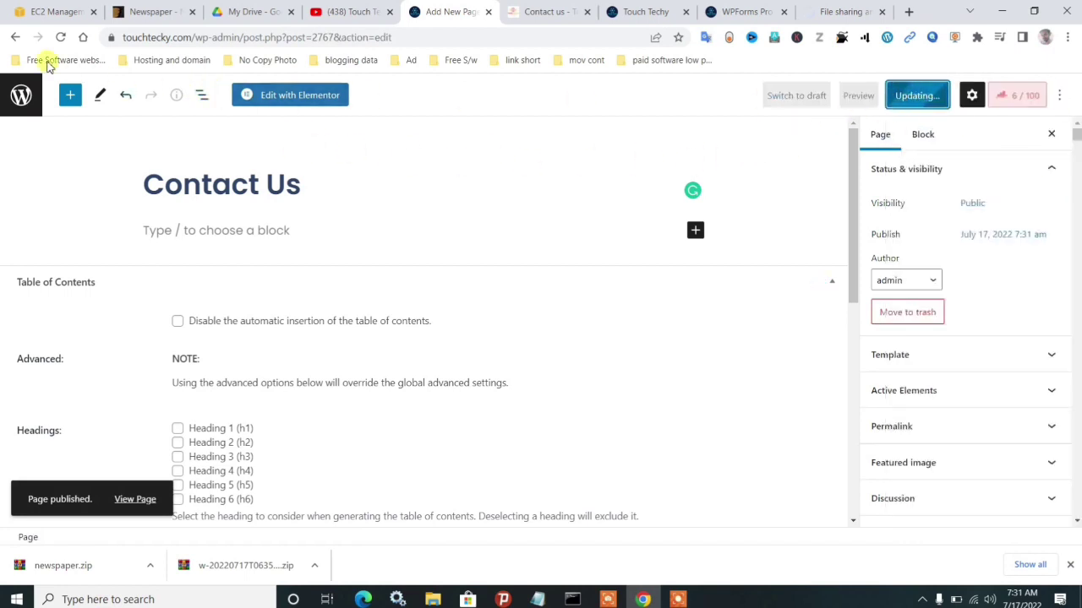
Open the site's menu editor and remove the invalid Contact Us item from the Primary - Marketer menu
left_click(15, 37)
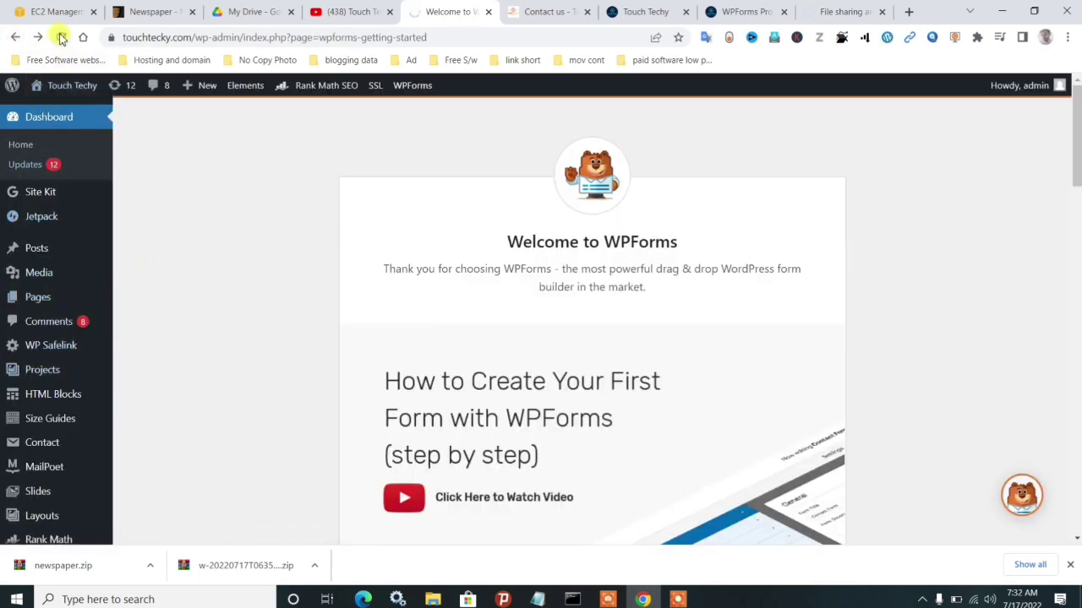
scroll(71, 336, "down", 5)
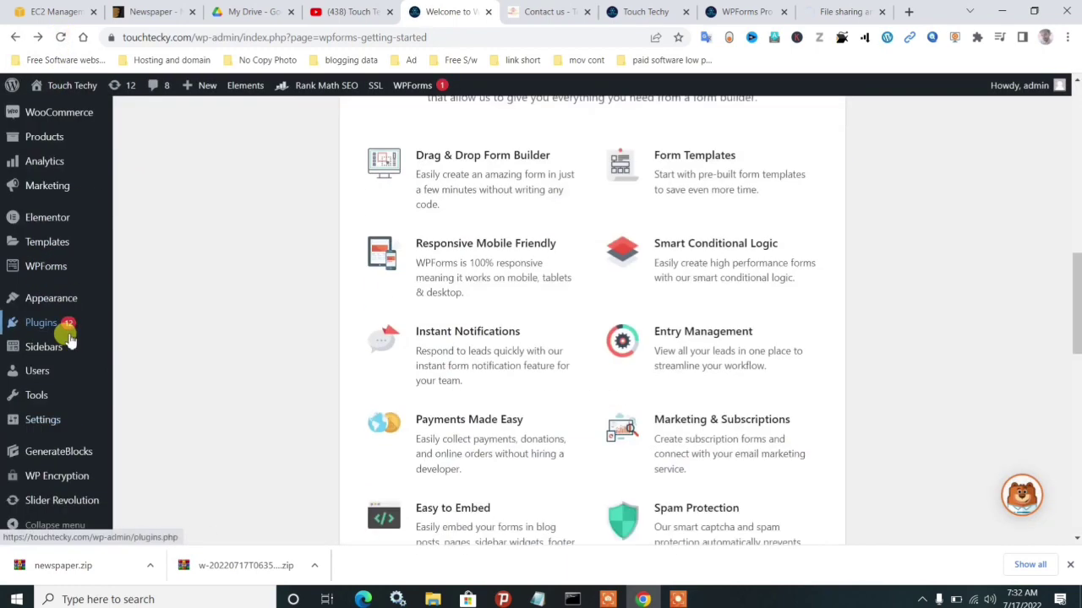
scroll(71, 336, "down", 5)
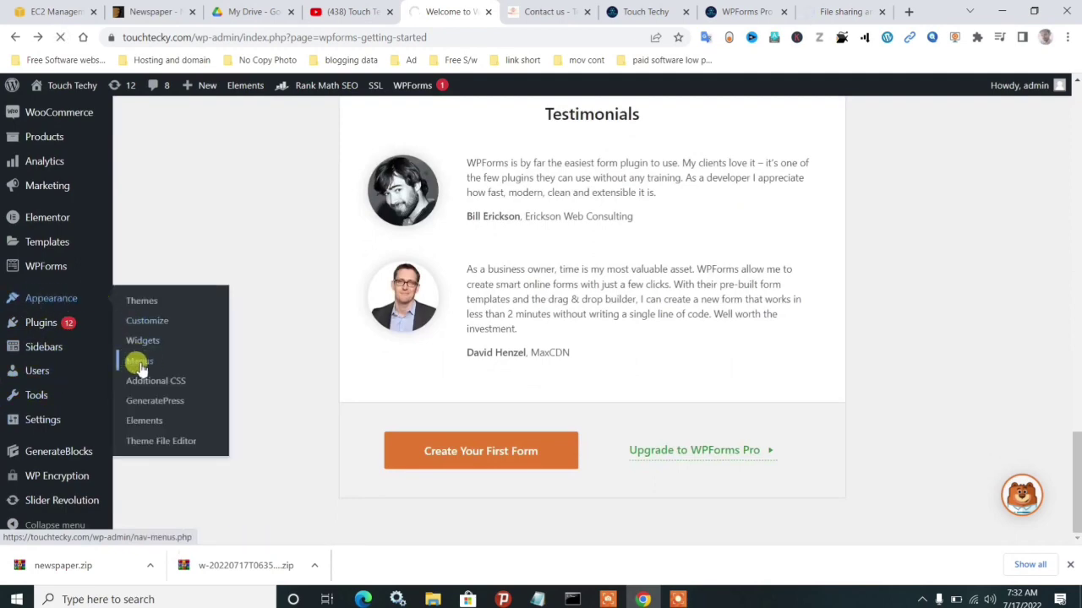
scroll(477, 264, "down", 10)
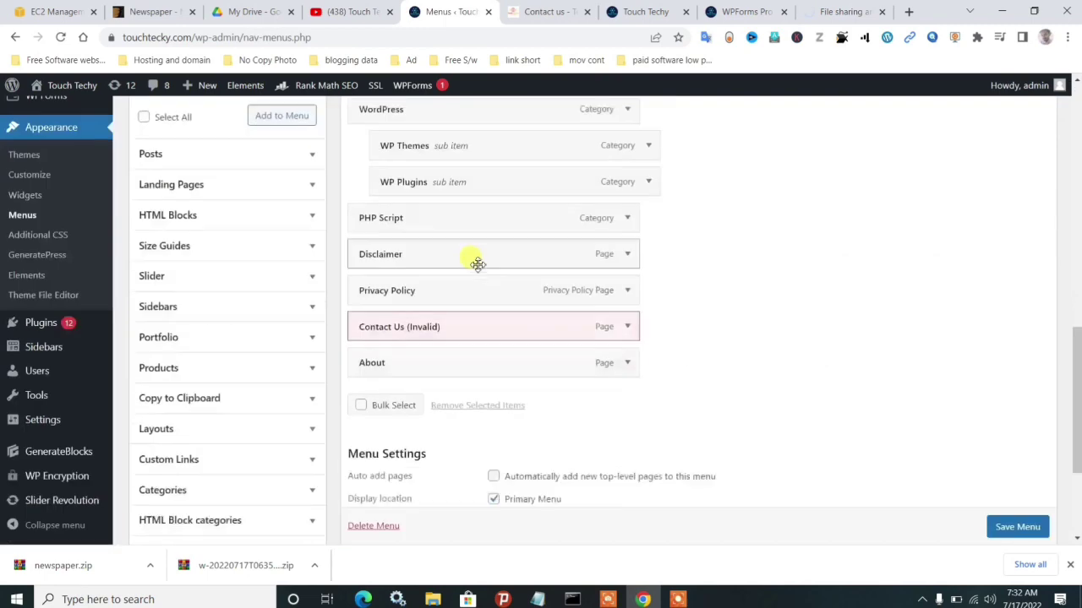
scroll(439, 287, "down", 3)
scroll(430, 495, "up", 15)
scroll(532, 341, "down", 15)
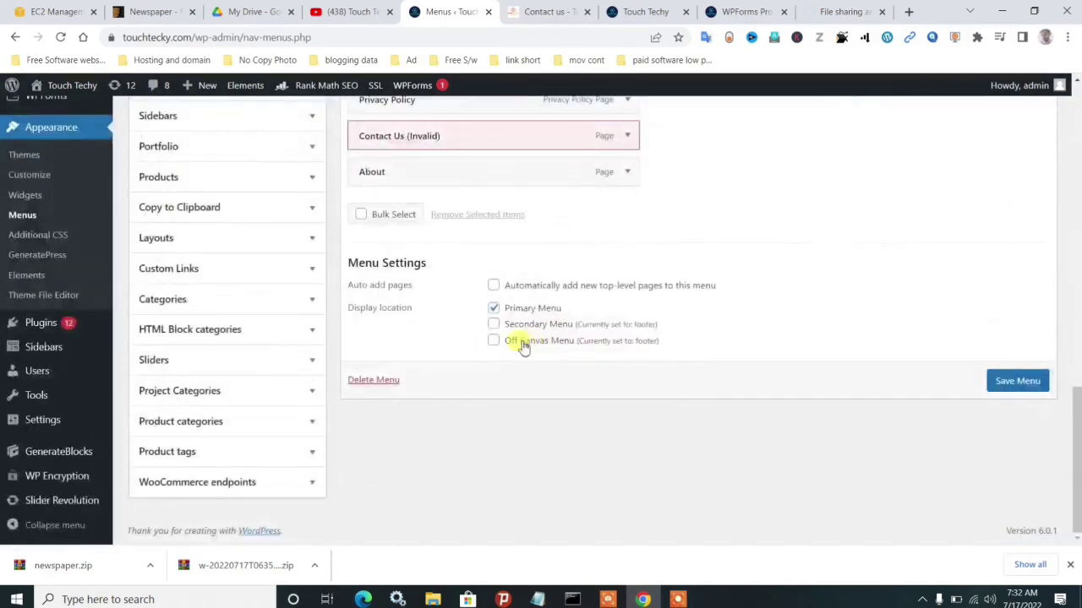
left_click(625, 137)
left_click(382, 264)
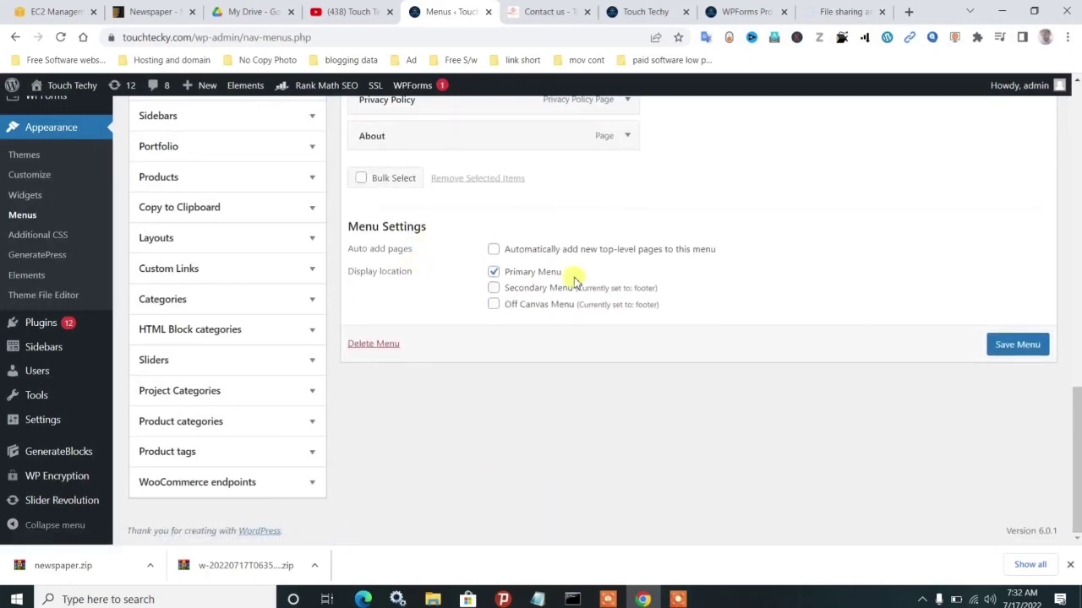
Add the newly published Contact Us page to the Primary - Marketer menu
scroll(576, 279, "up", 15)
left_click_drag(1077, 197, 1054, 406)
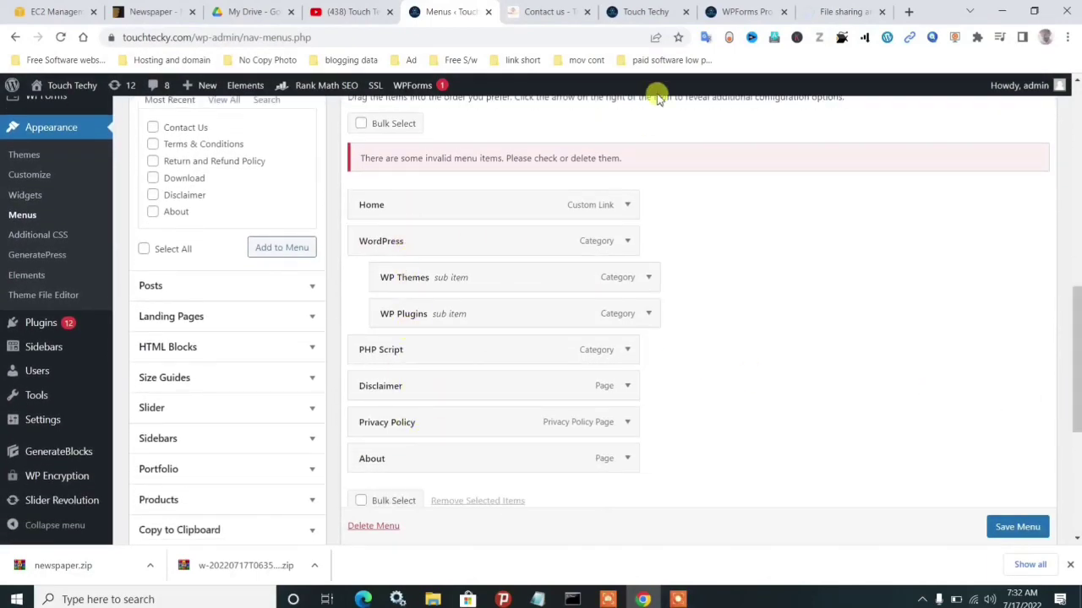
left_click(649, 17)
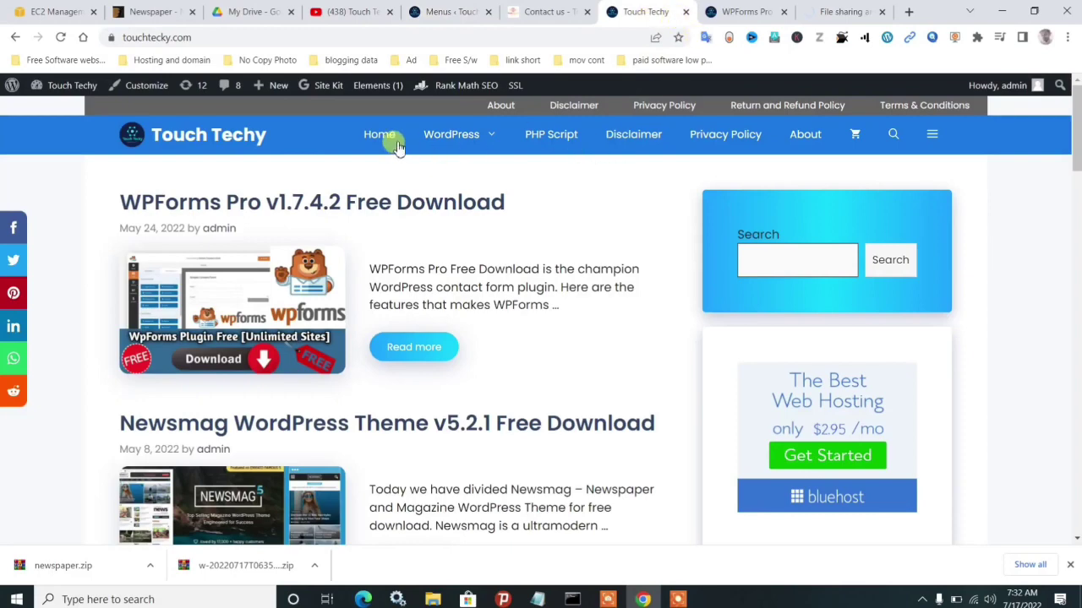
left_click(466, 14)
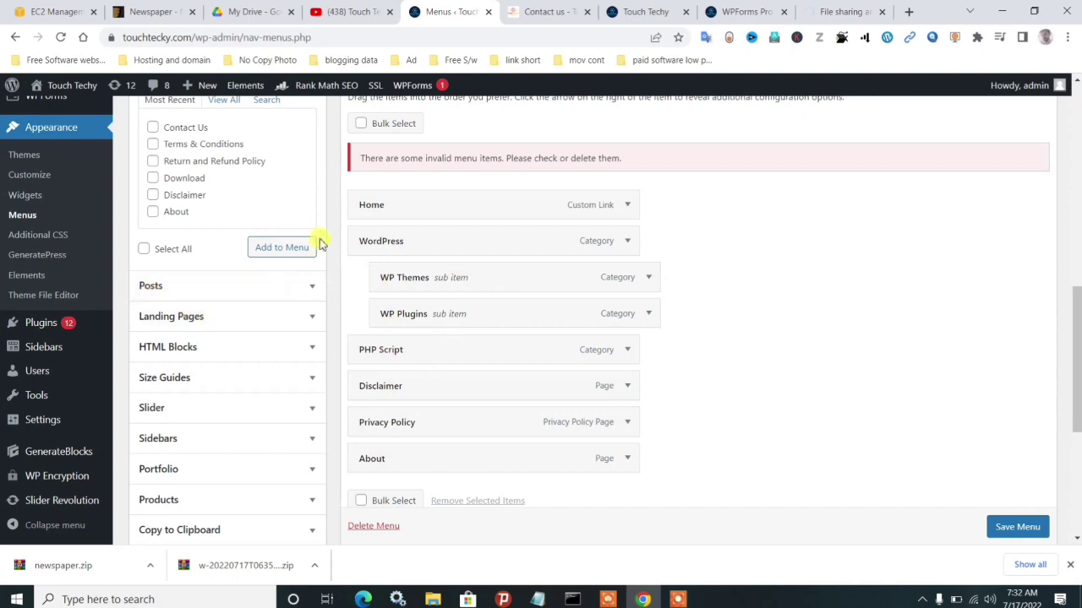
scroll(374, 287, "down", 3)
scroll(374, 302, "up", 10)
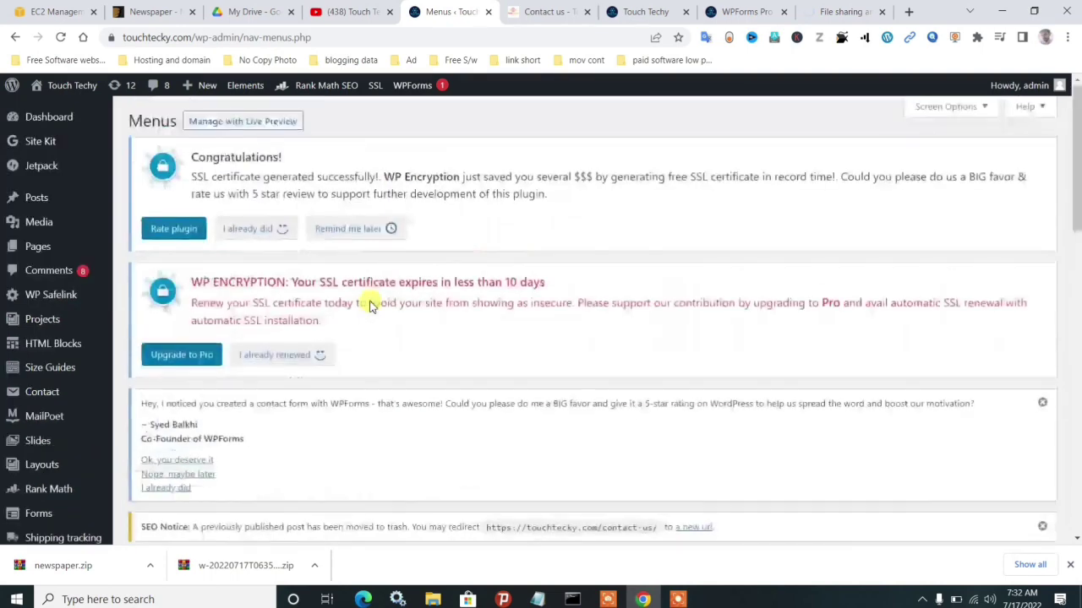
left_click_drag(1078, 168, 1075, 284)
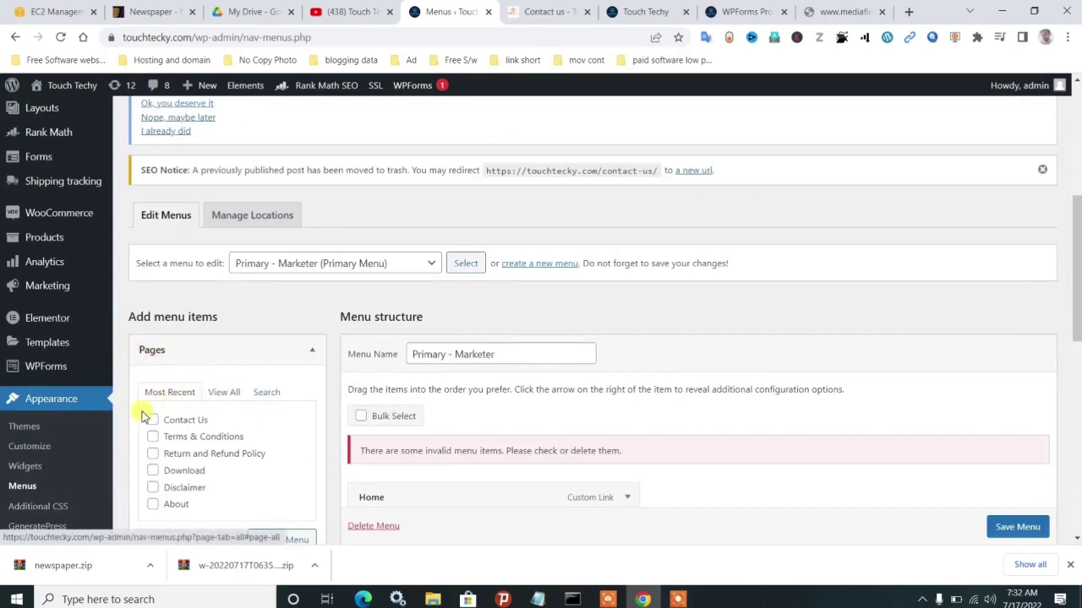
left_click(221, 395)
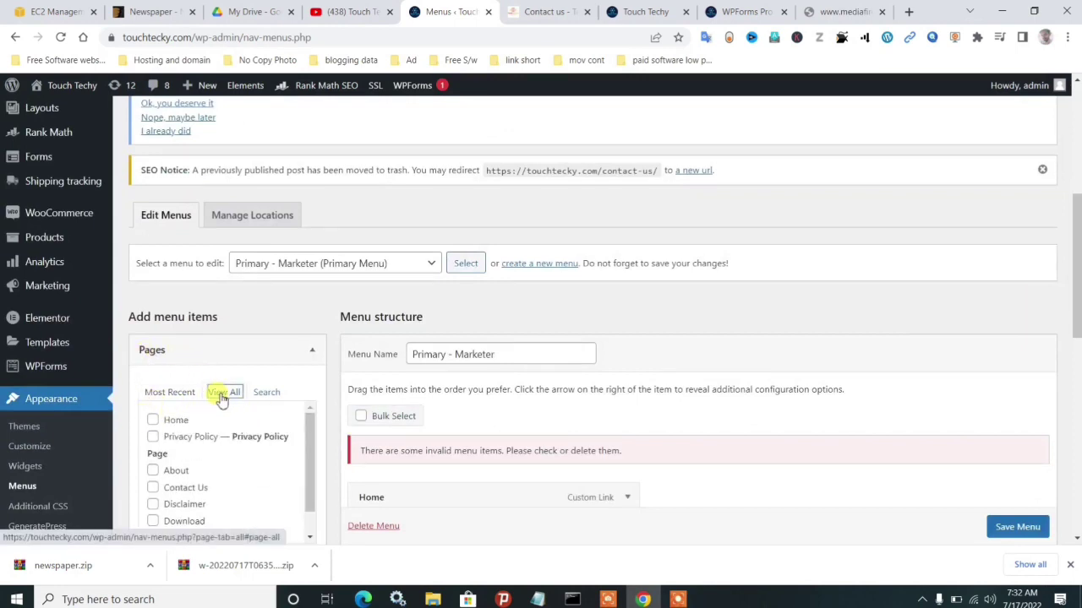
left_click(168, 392)
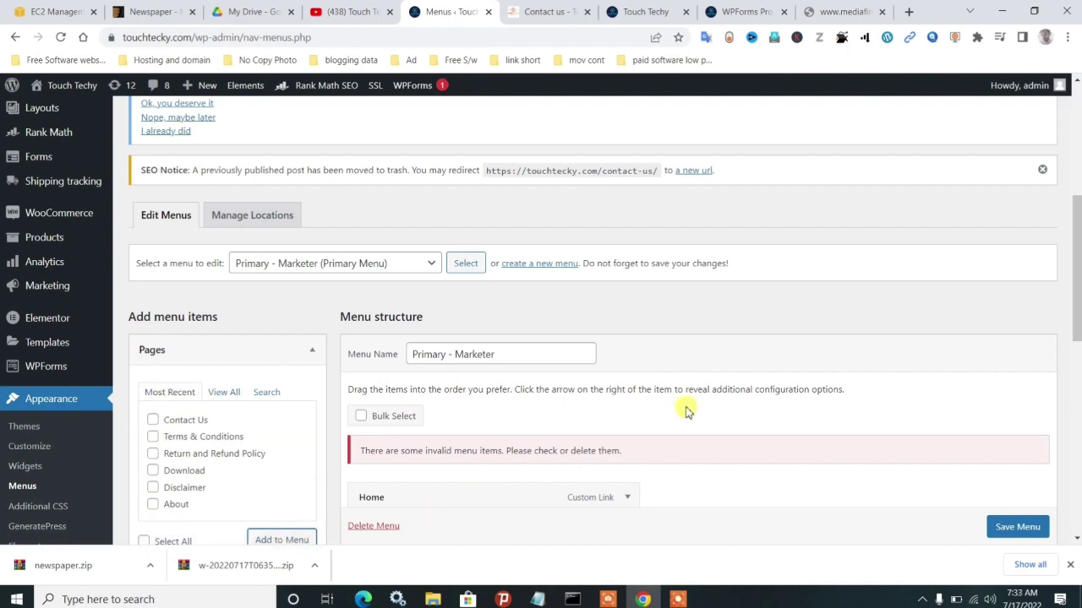
Move the Contact Us menu item between Privacy Policy and About, and save the menu
left_click_drag(1076, 245, 1077, 353)
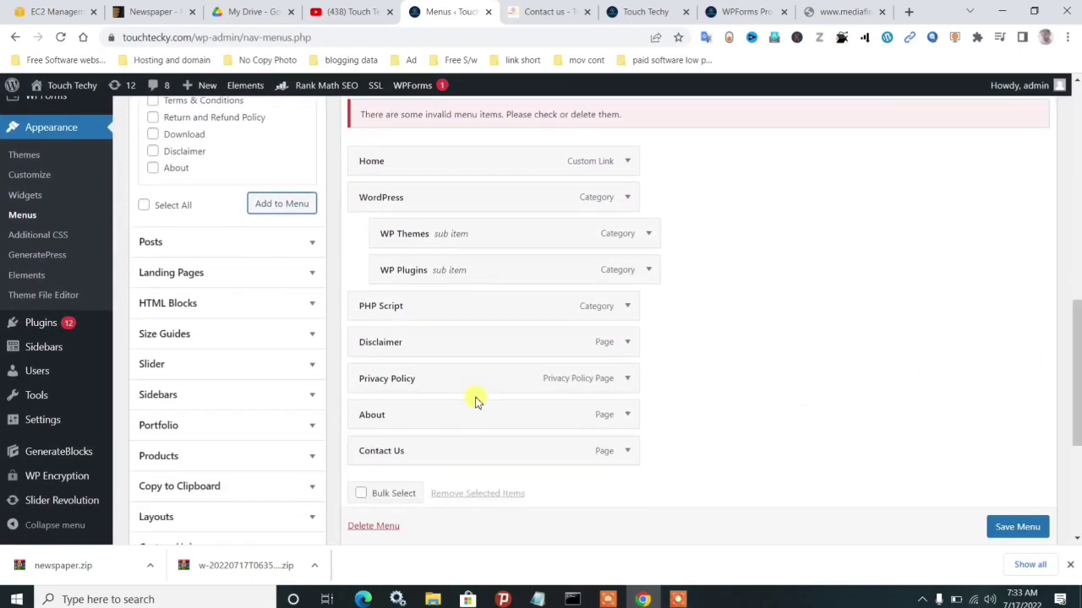
left_click_drag(436, 454, 430, 415)
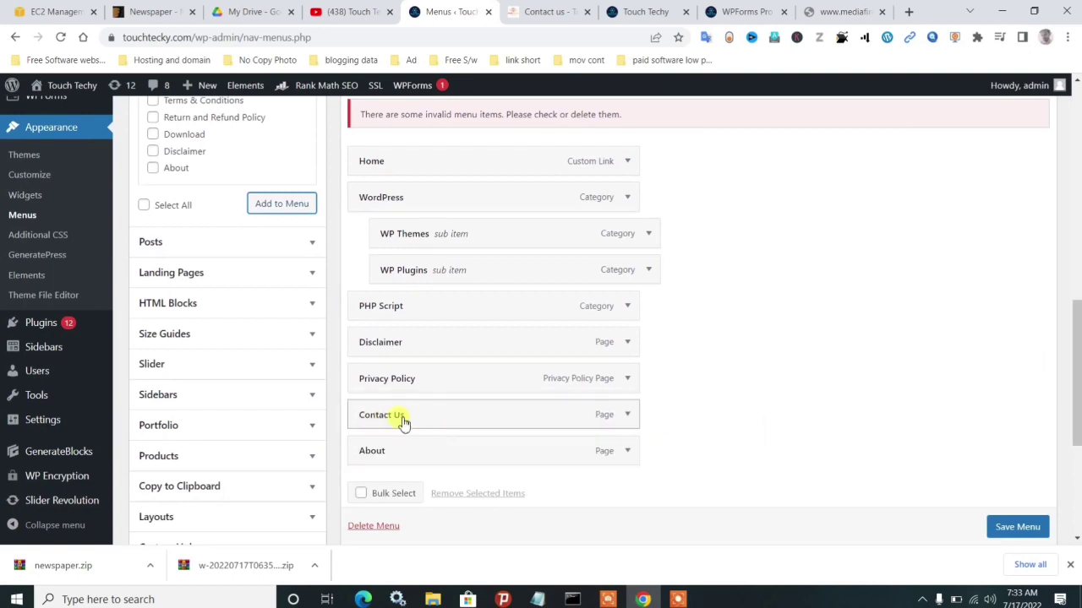
left_click(1013, 527)
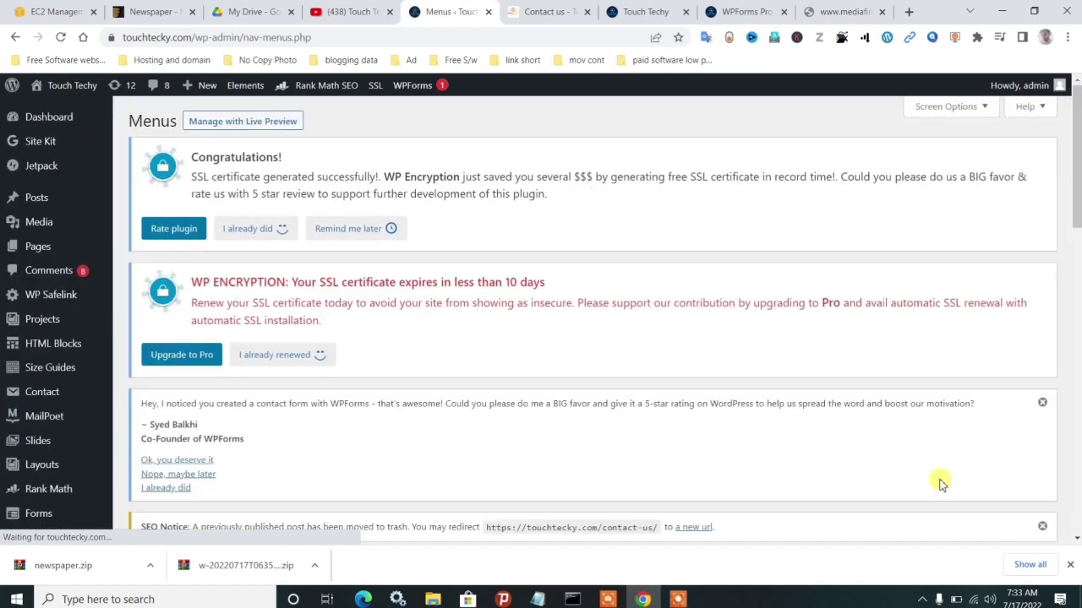
scroll(422, 437, "down", 10)
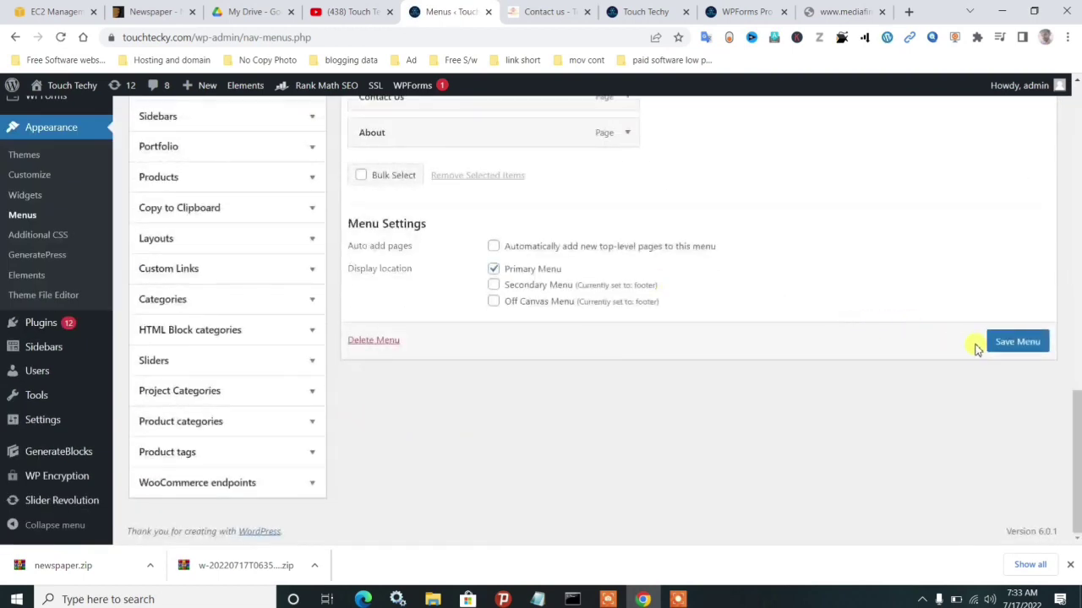
left_click(1009, 341)
Reload the live site's homepage and view the Contact Us page from its navigation bar
left_click(637, 14)
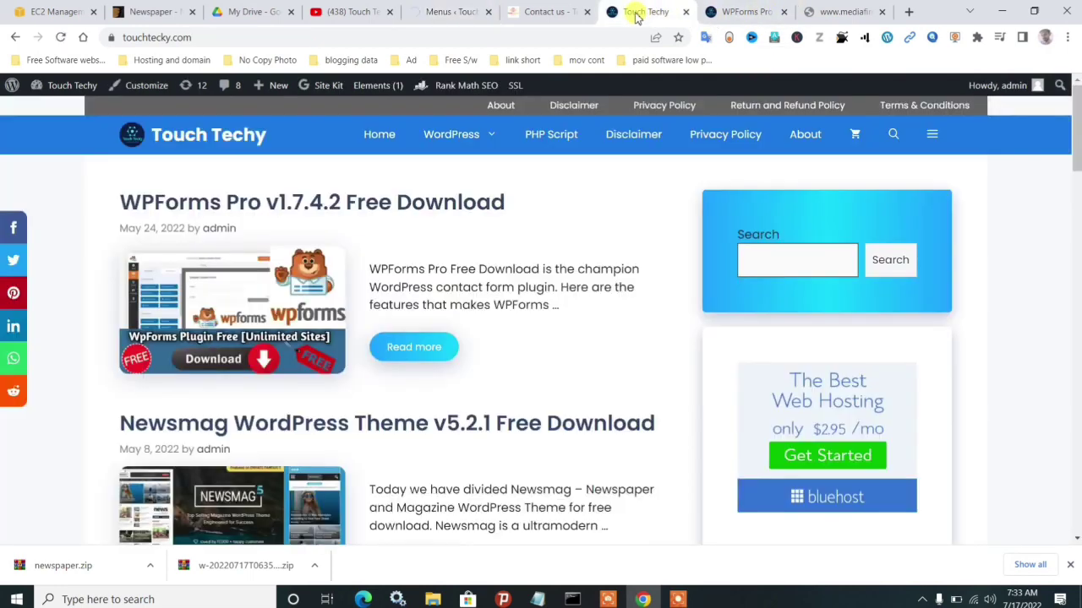
left_click(61, 37)
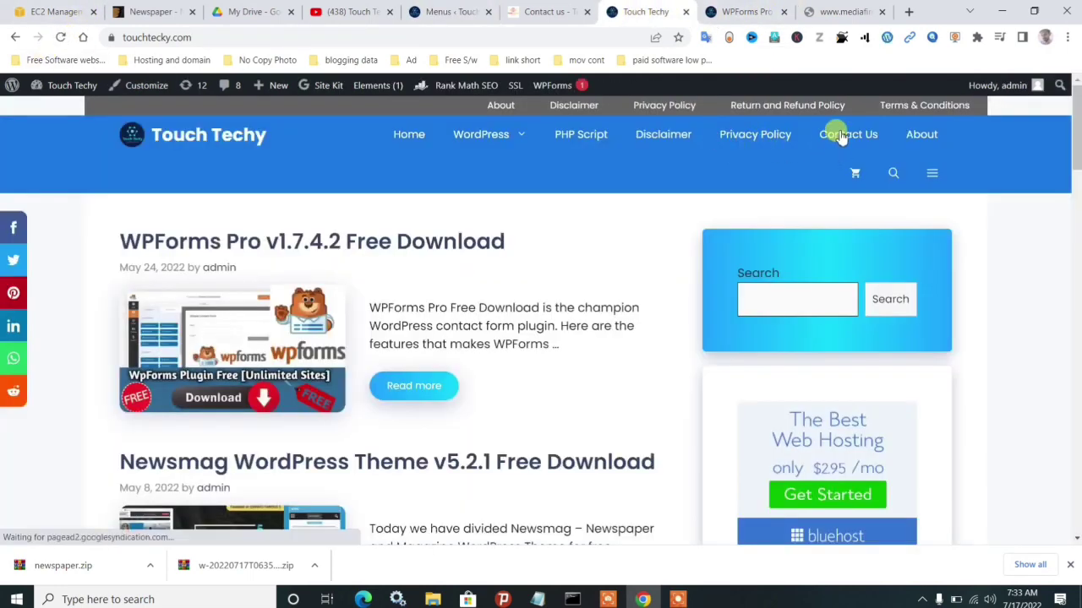
left_click(841, 137)
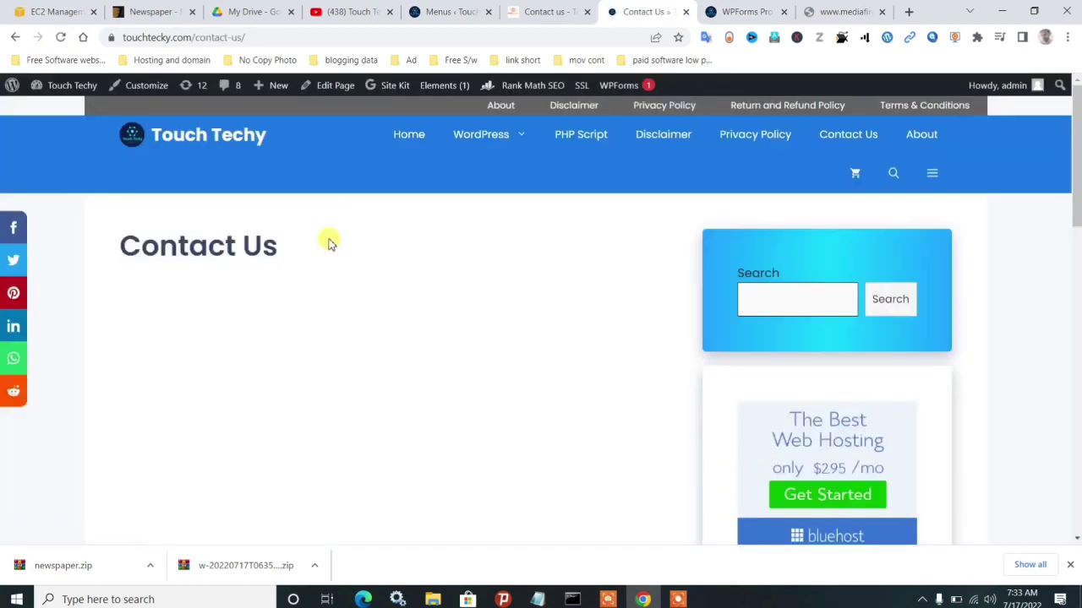
scroll(151, 300, "down", 5)
scroll(273, 328, "up", 5)
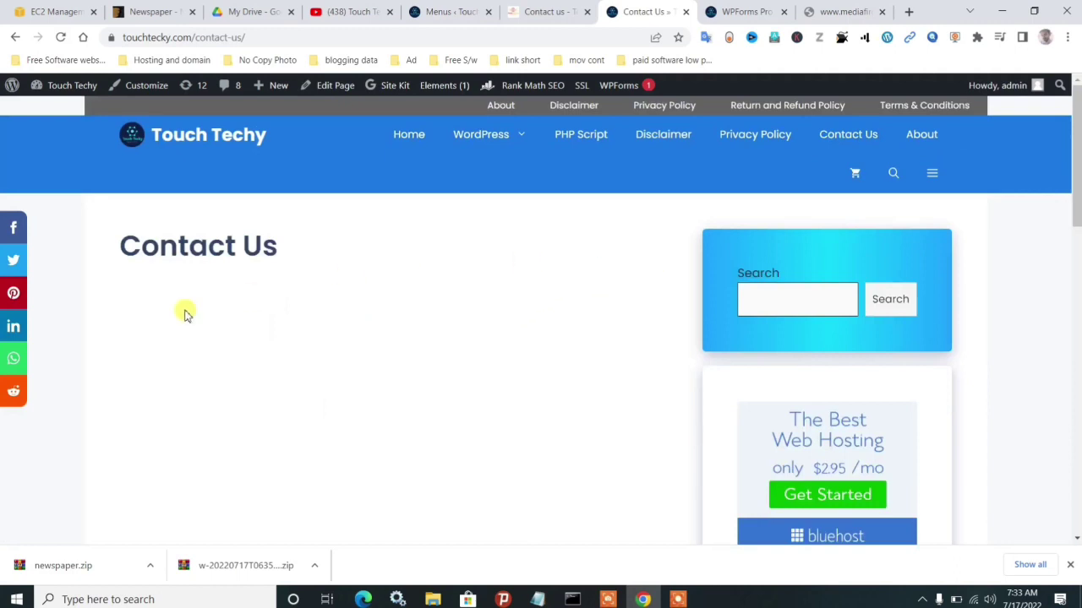
Return to the site admin, list all pages and open the Contact Us page for editing
left_click(435, 17)
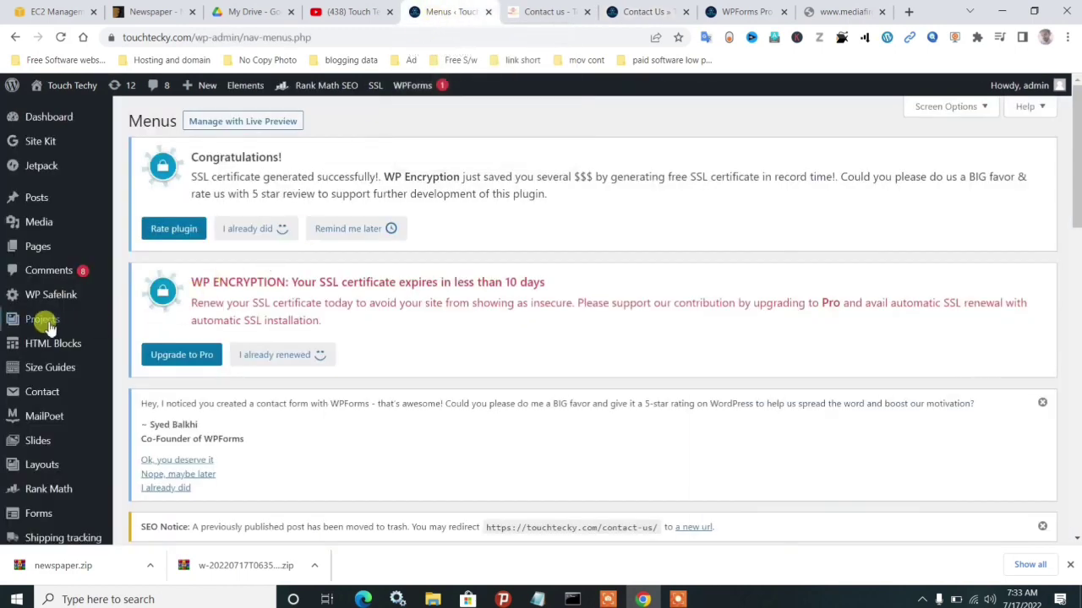
mouse_move(33, 324)
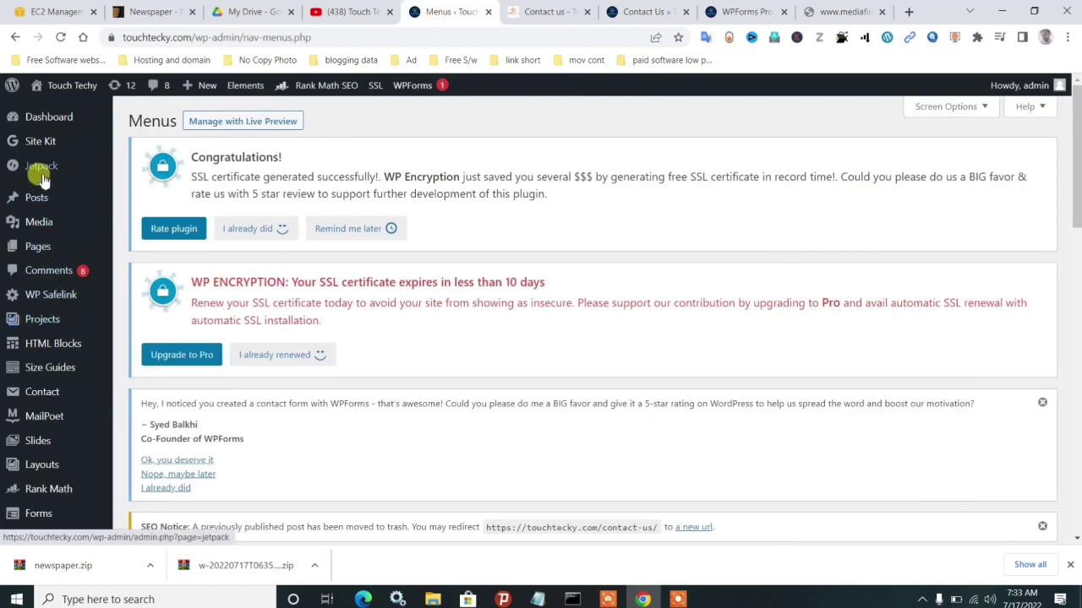
mouse_move(42, 202)
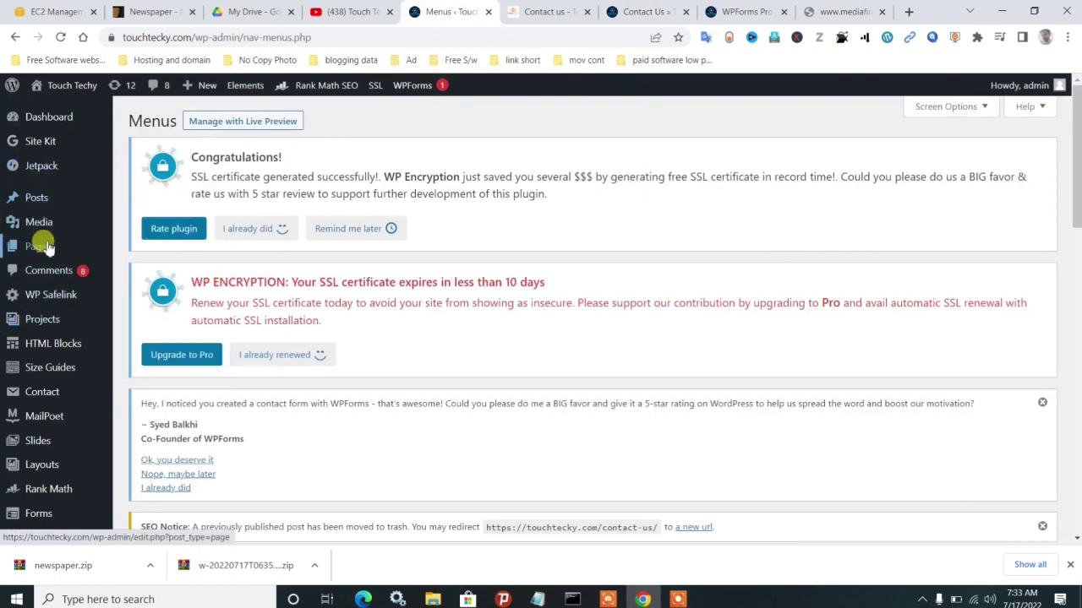
mouse_move(43, 244)
left_click(132, 252)
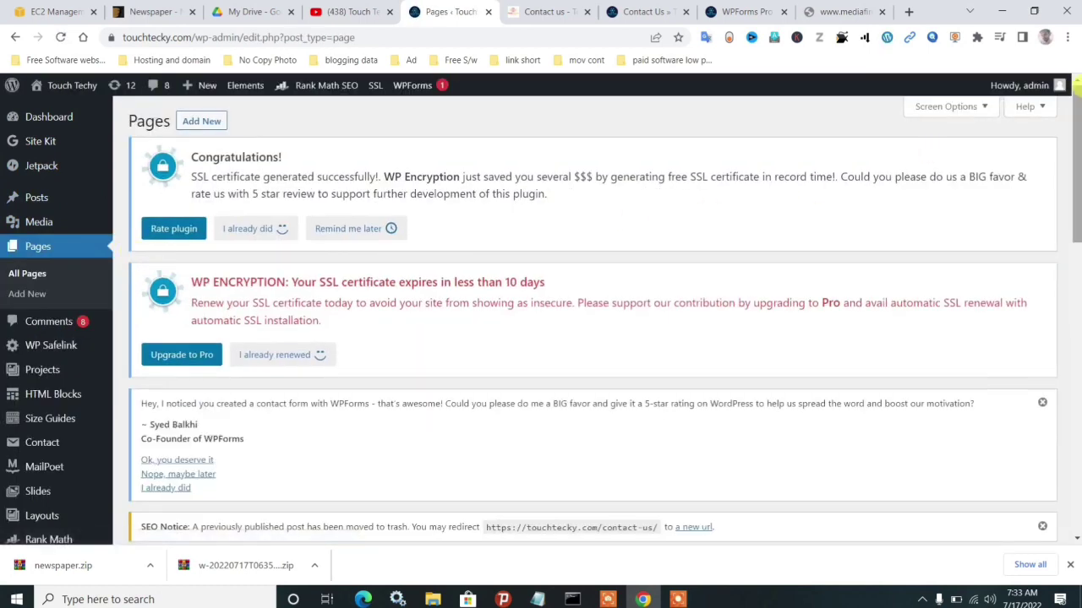
left_click_drag(1074, 108, 1075, 241)
left_click(168, 324)
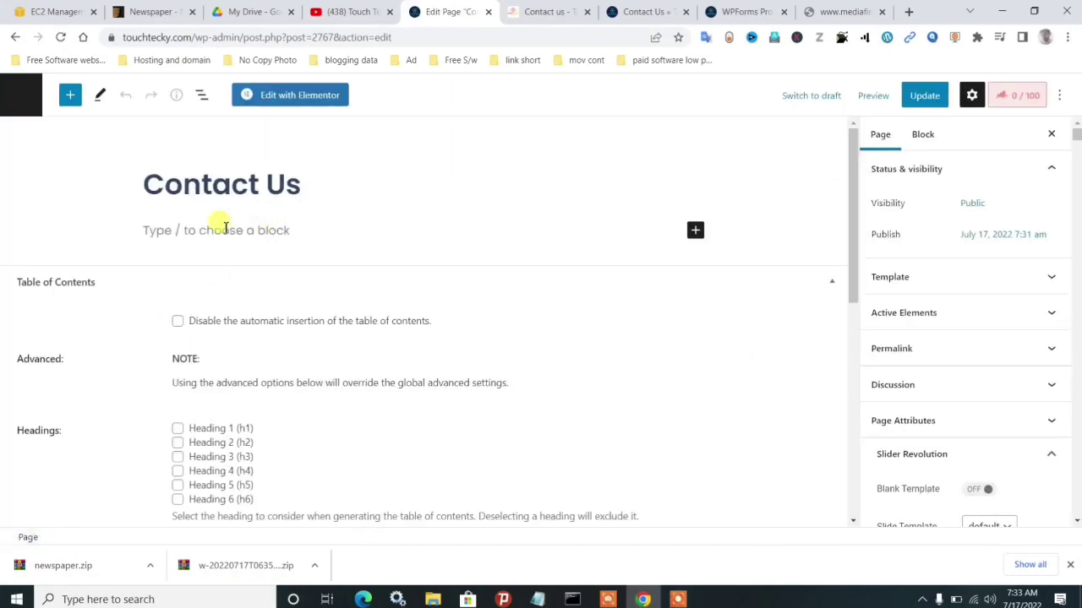
Insert a WPForms block into the empty body of the Contact Us page
left_click(218, 226)
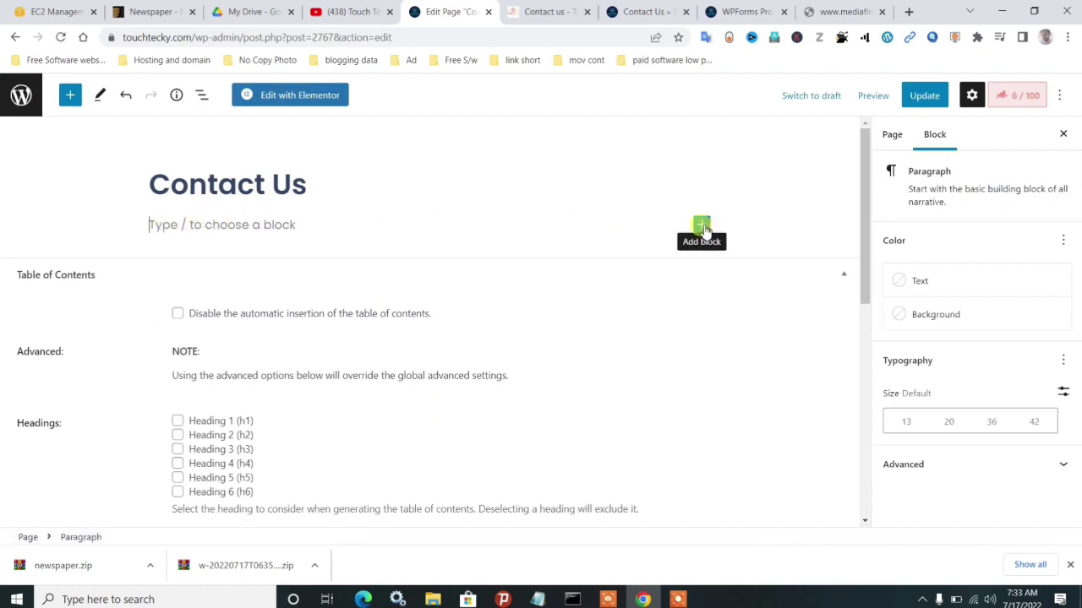
left_click(702, 226)
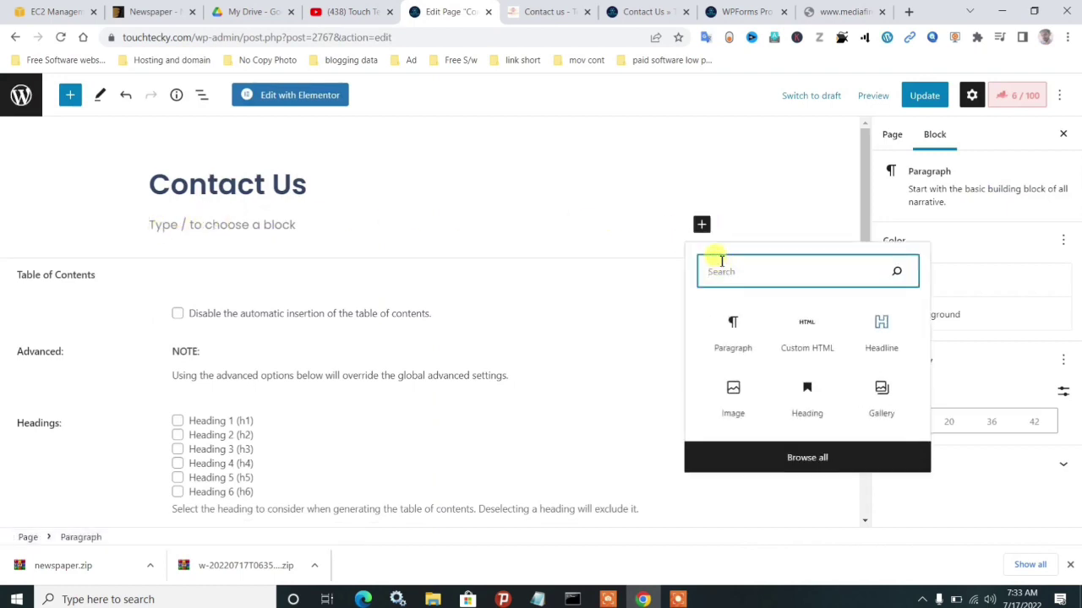
type("wp")
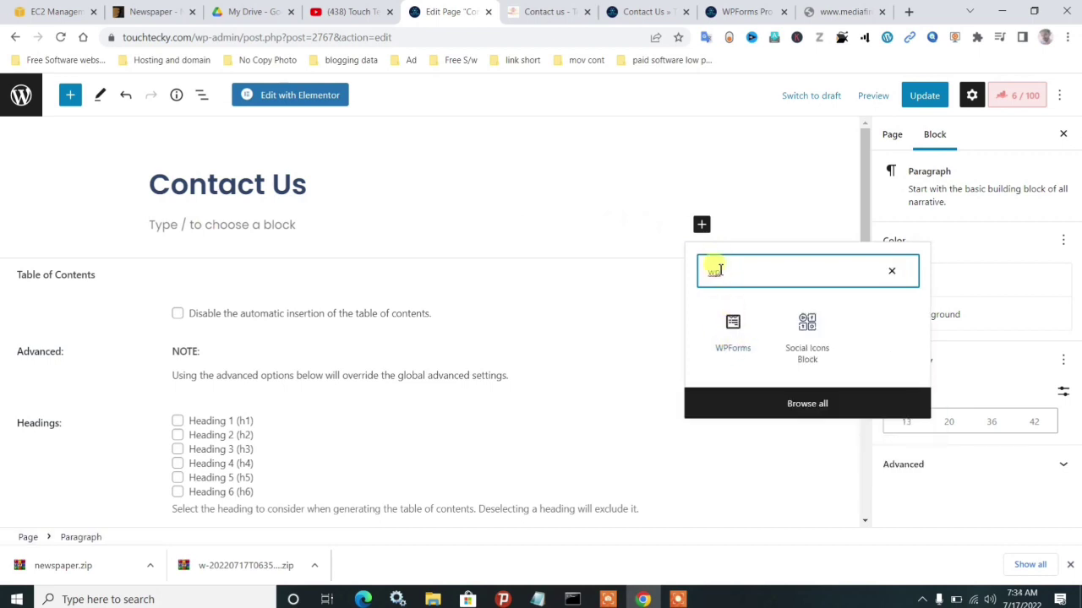
left_click(733, 336)
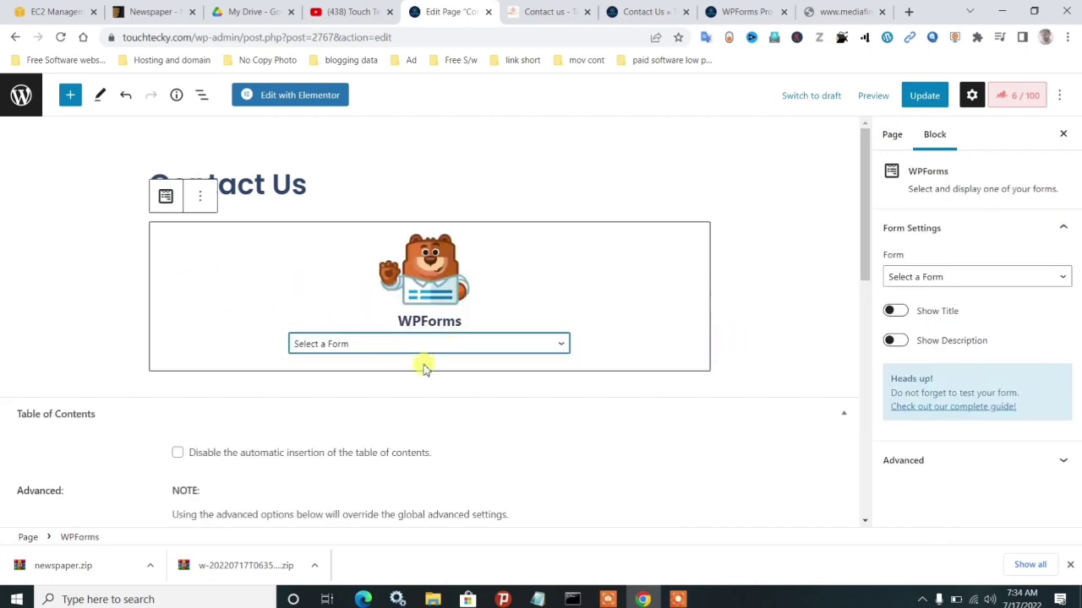
Set the WPForms block to display Simple Contact Form and update the page
left_click(339, 347)
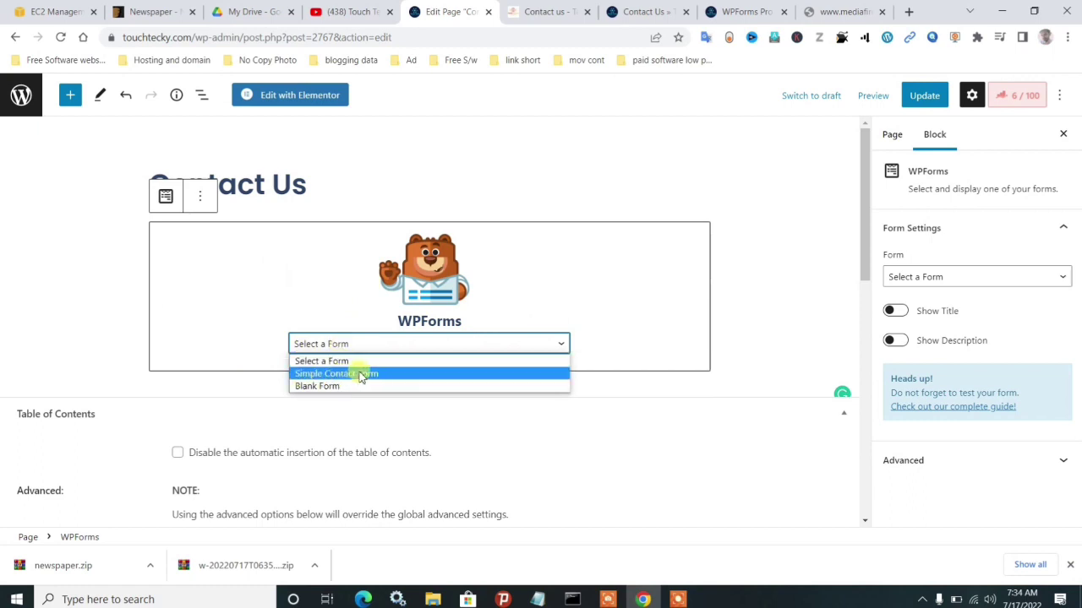
left_click(365, 376)
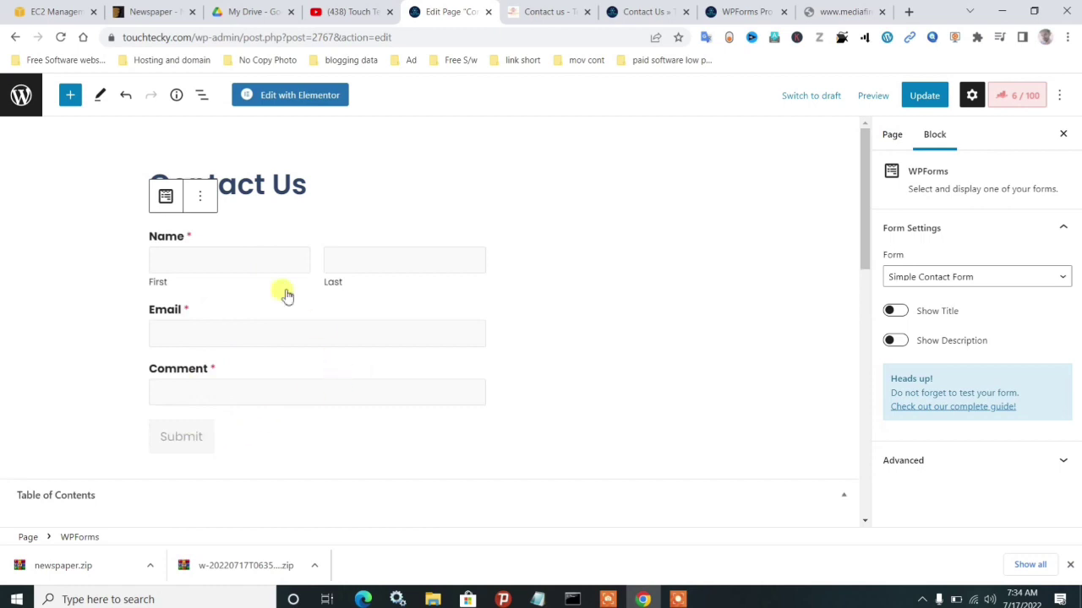
left_click(924, 97)
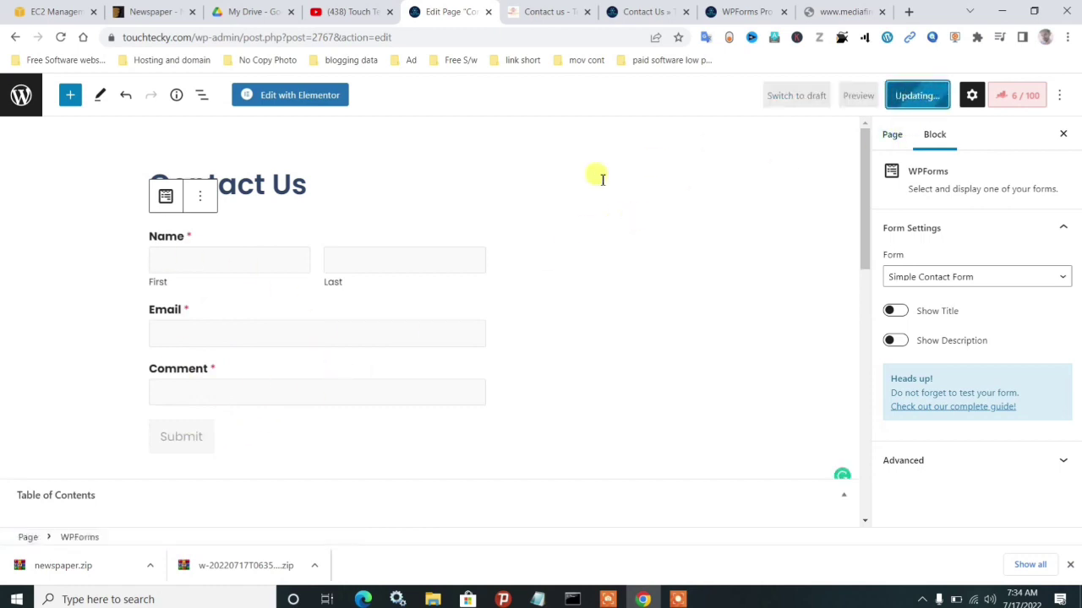
Reload the live Contact Us page and submit the form with a saved contact's name and email plus a short test comment
left_click(645, 13)
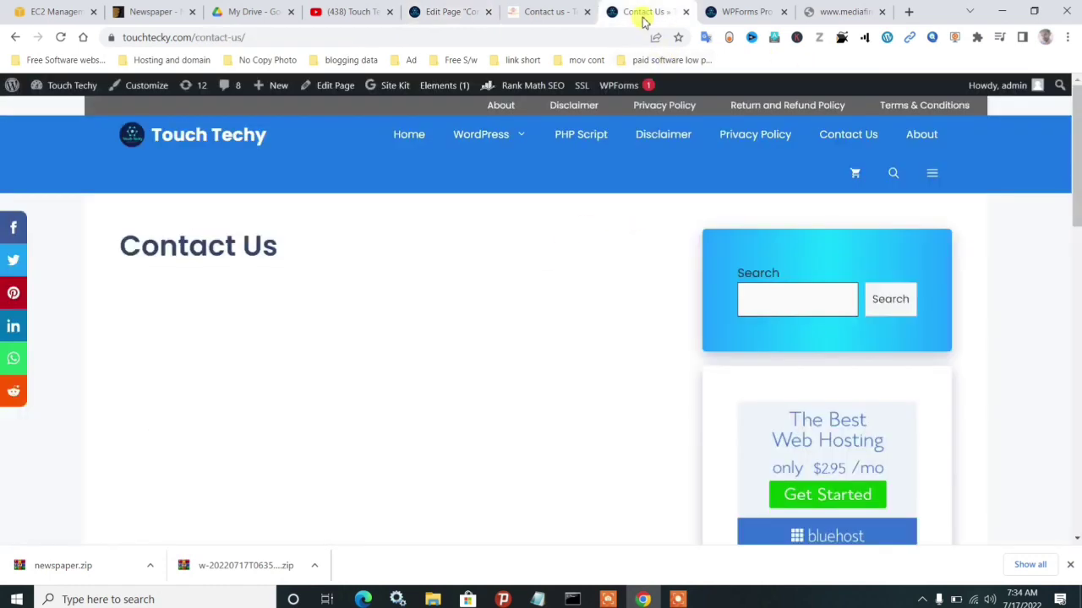
left_click(60, 37)
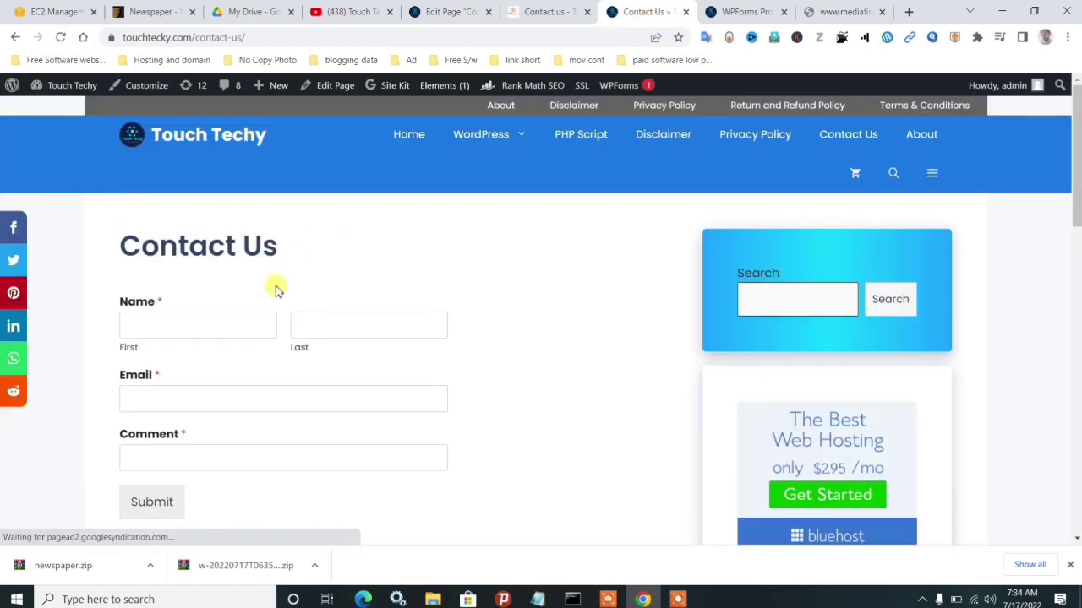
left_click(152, 315)
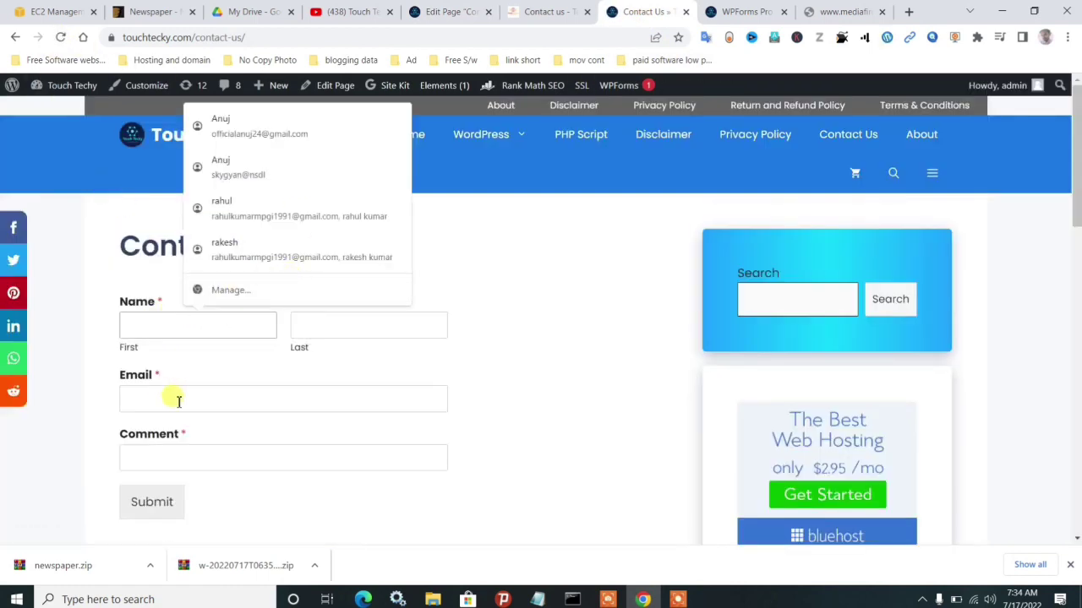
left_click(261, 210)
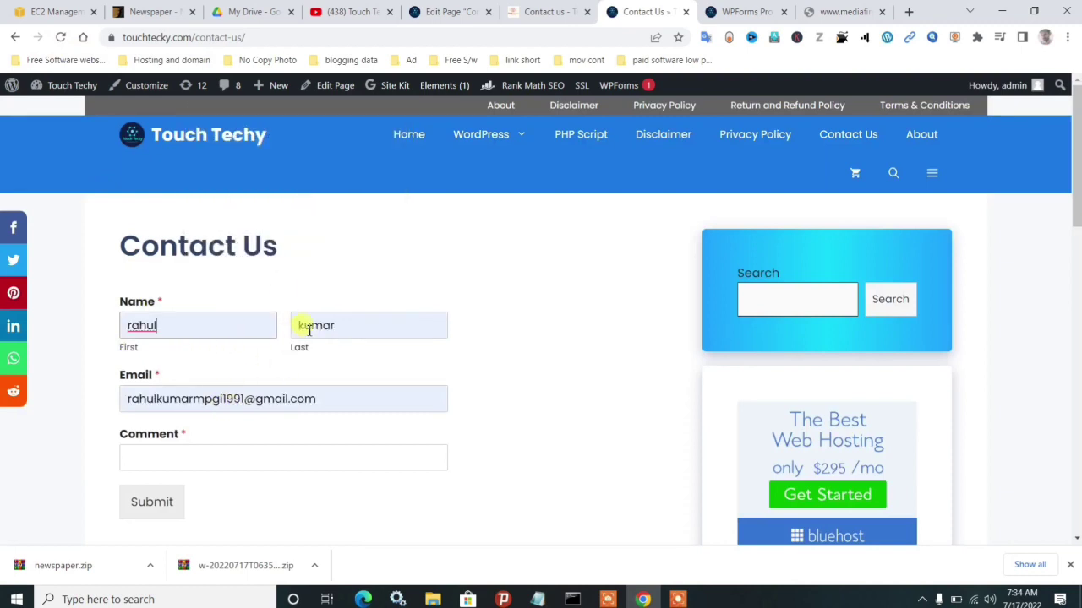
left_click(174, 454)
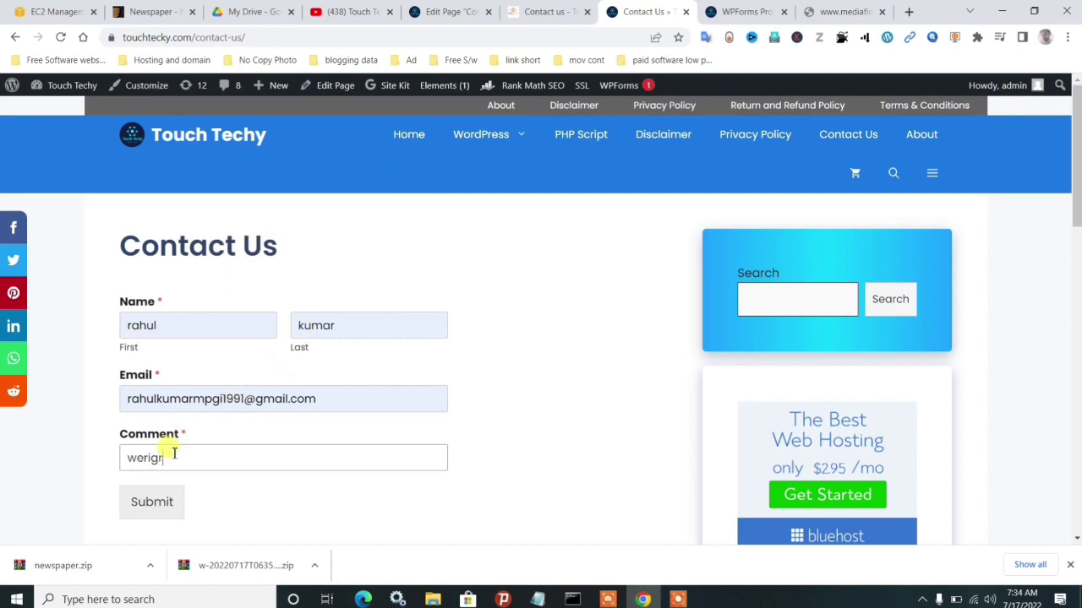
left_click(161, 513)
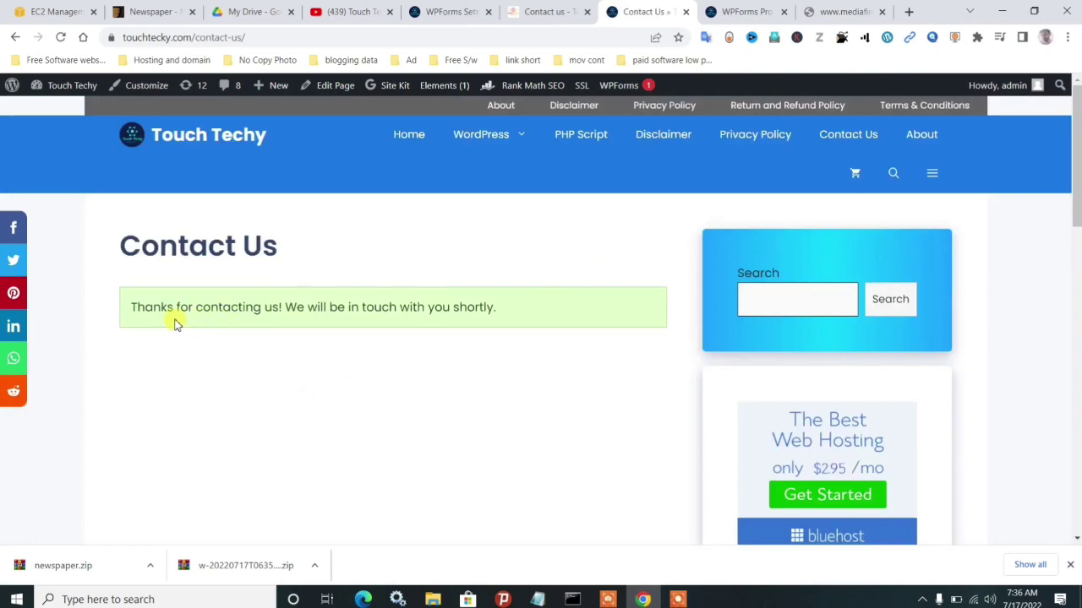
Return to the site admin and open its dashboard home
left_click(445, 12)
scroll(107, 247, "down", 10)
left_click(45, 125)
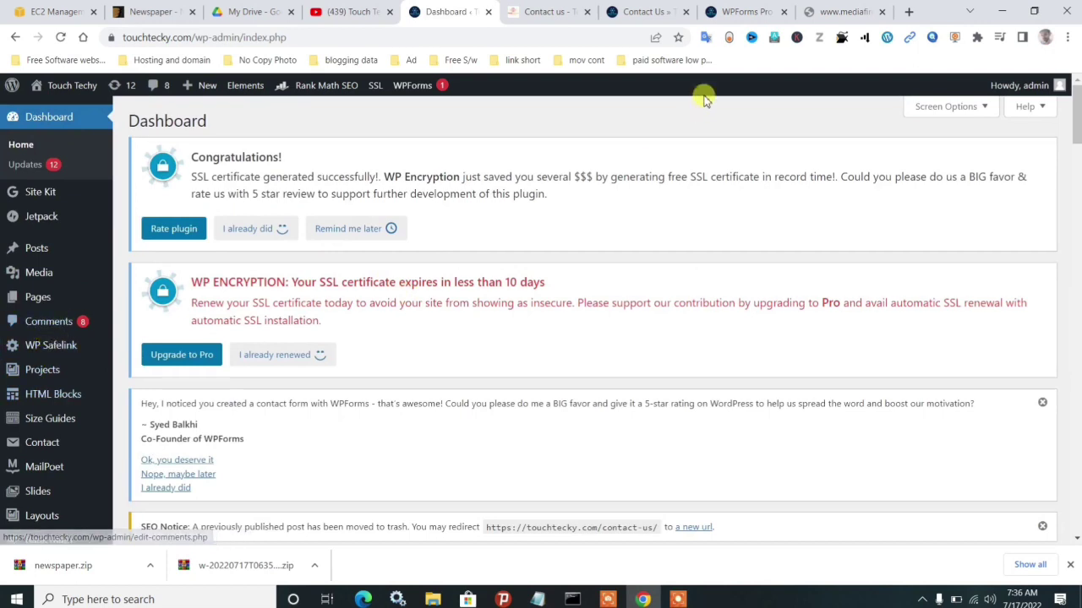
Load touchtecky.com in a new tab and open the full WPForms Pro v1.7.4.2 Free Download post
left_click(907, 13)
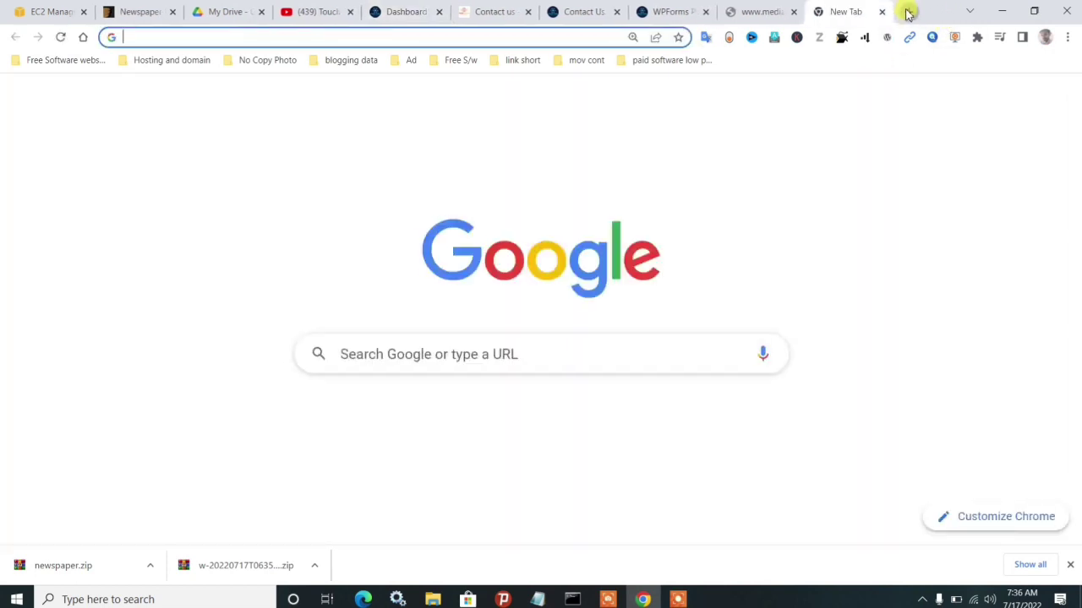
left_click(474, 38)
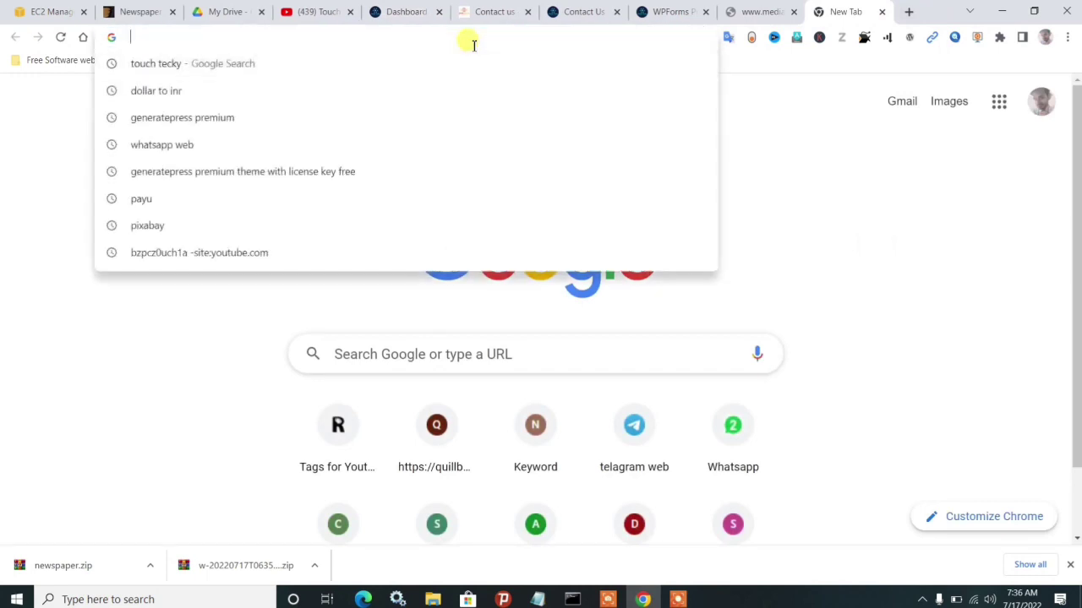
type("to")
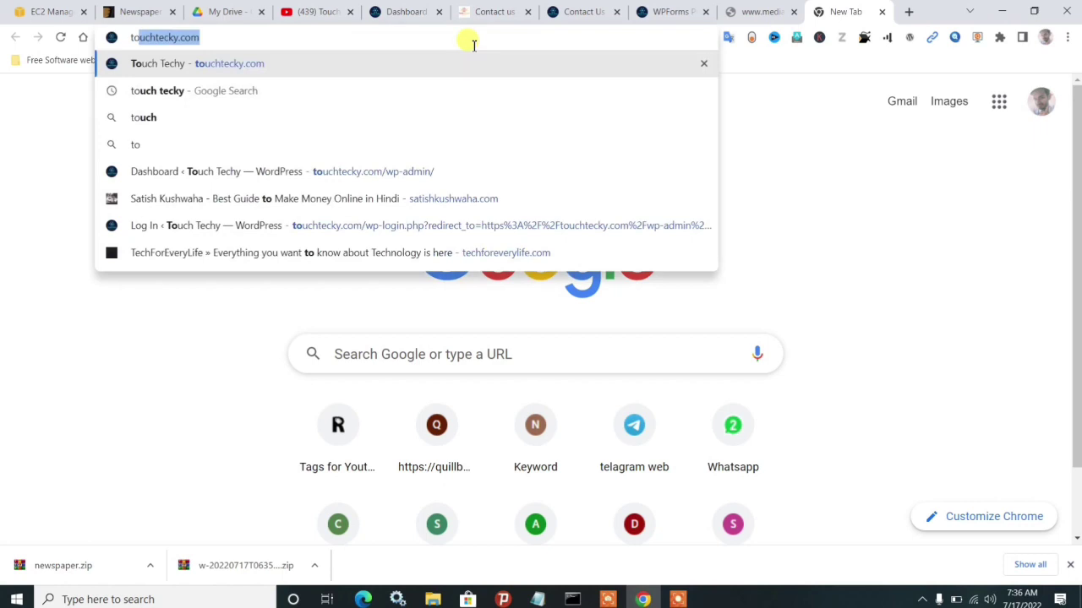
key("Return")
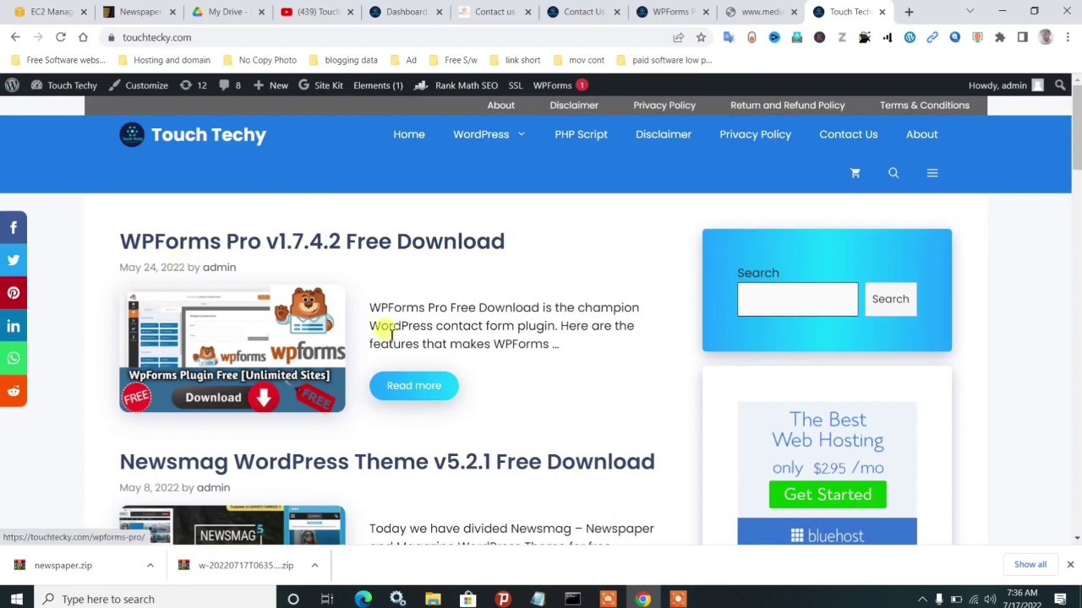
left_click_drag(109, 236, 550, 251)
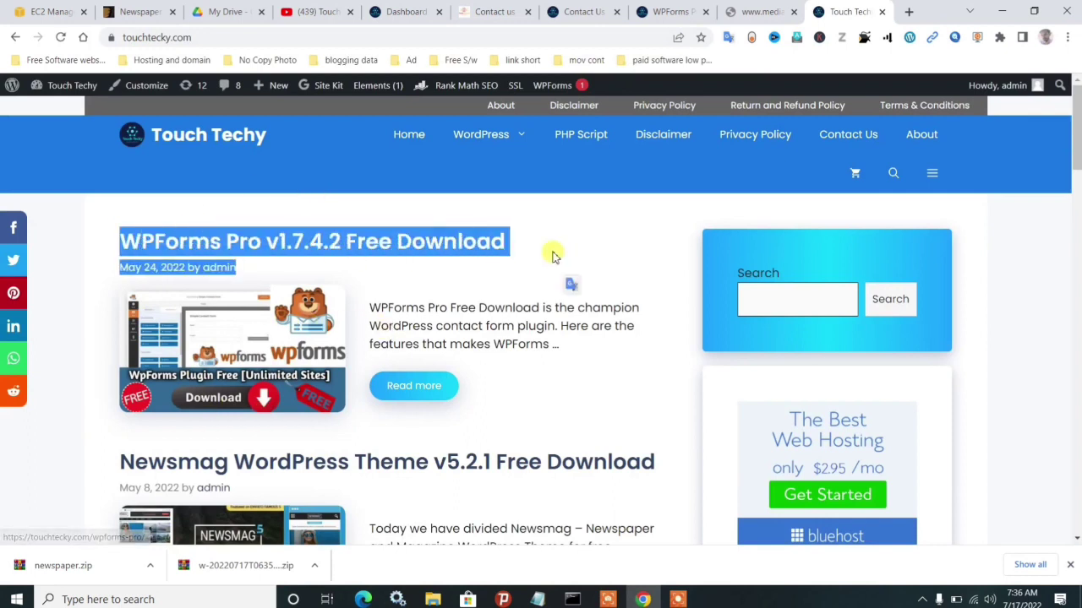
left_click(95, 250)
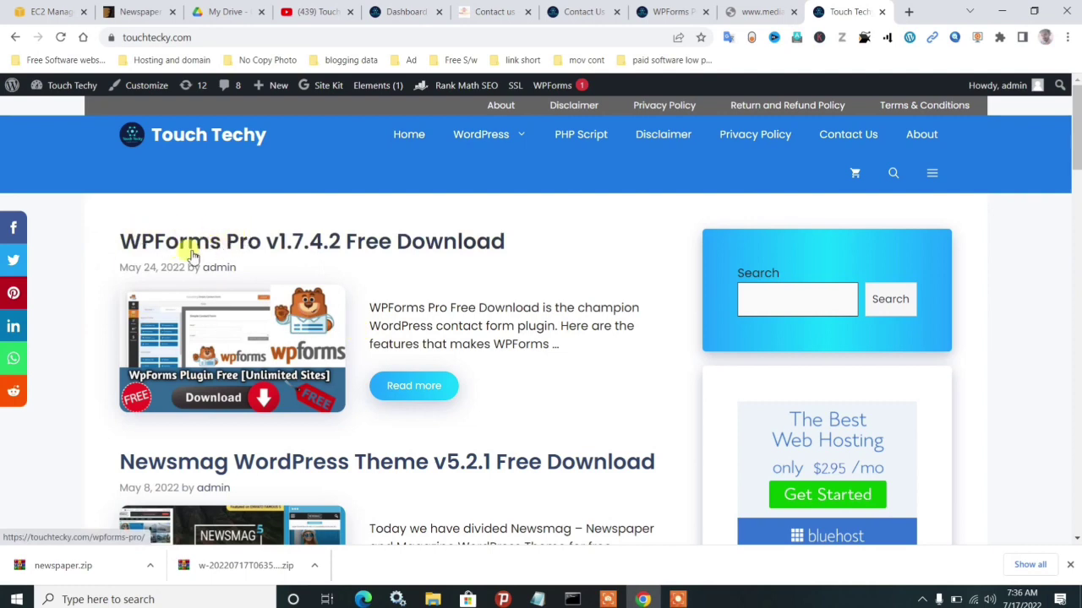
left_click(436, 385)
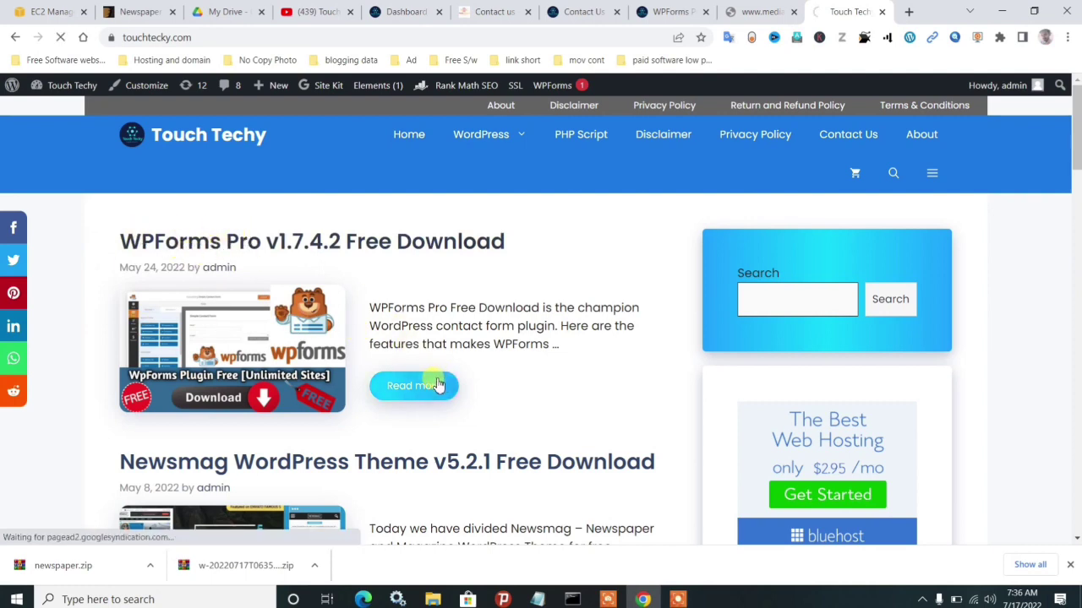
Copy the MediaFire link from the post's WPForms Pro Free Download section
scroll(430, 370, "down", 15)
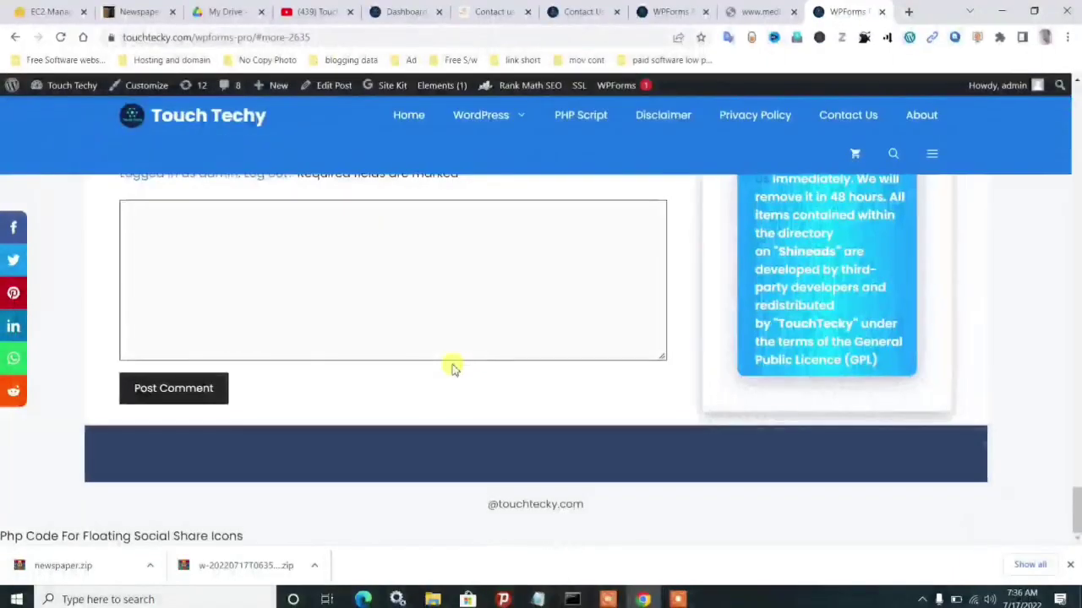
scroll(452, 369, "up", 20)
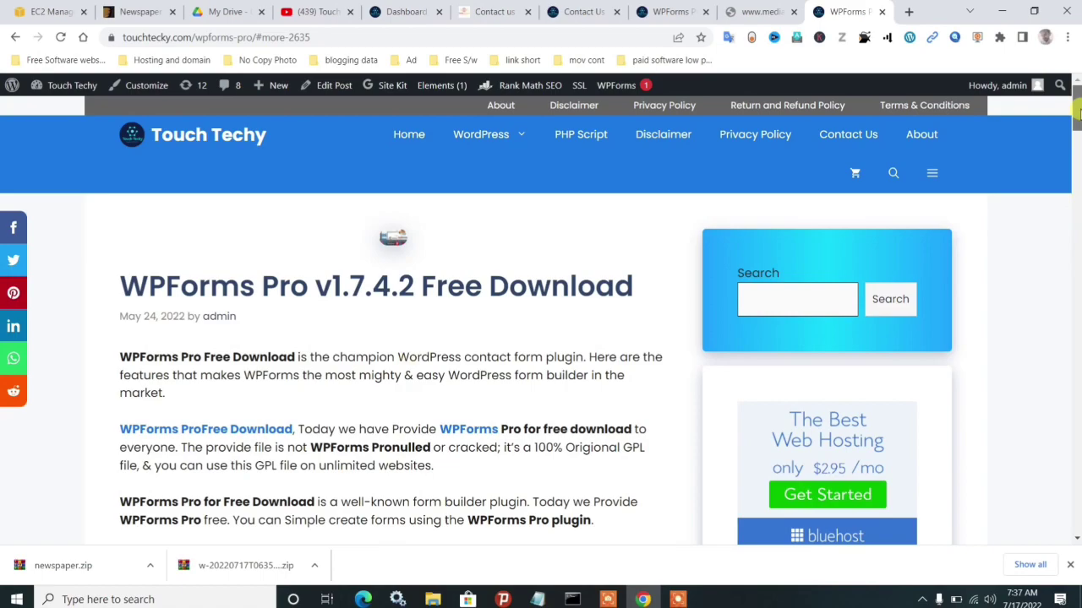
left_click_drag(1077, 112, 1077, 394)
scroll(681, 463, "down", 1)
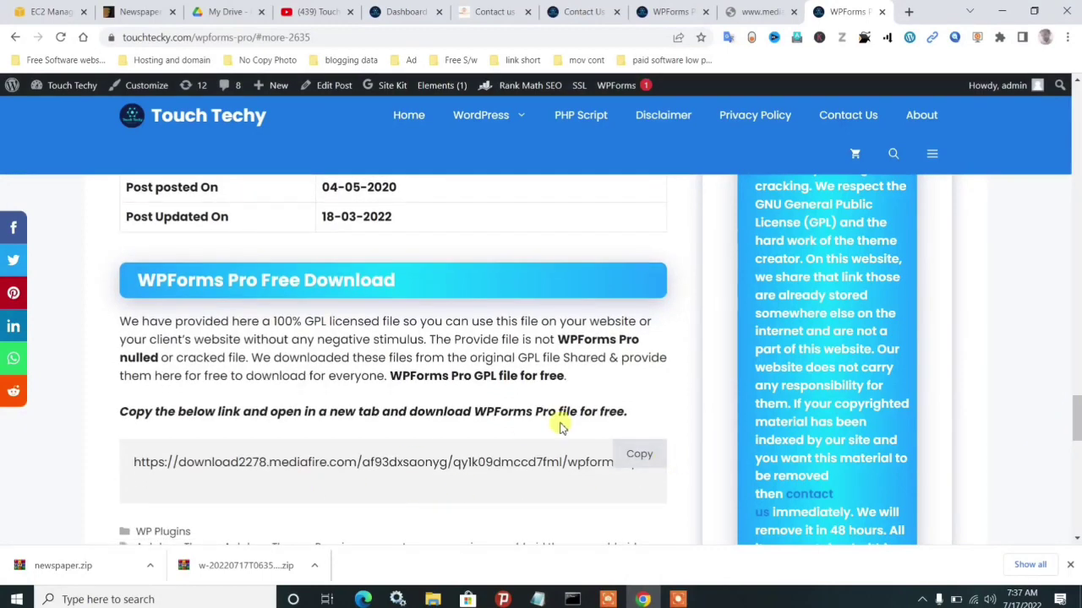
left_click(635, 454)
Open the copied MediaFire link in a new tab and continue past the download key page
left_click(909, 11)
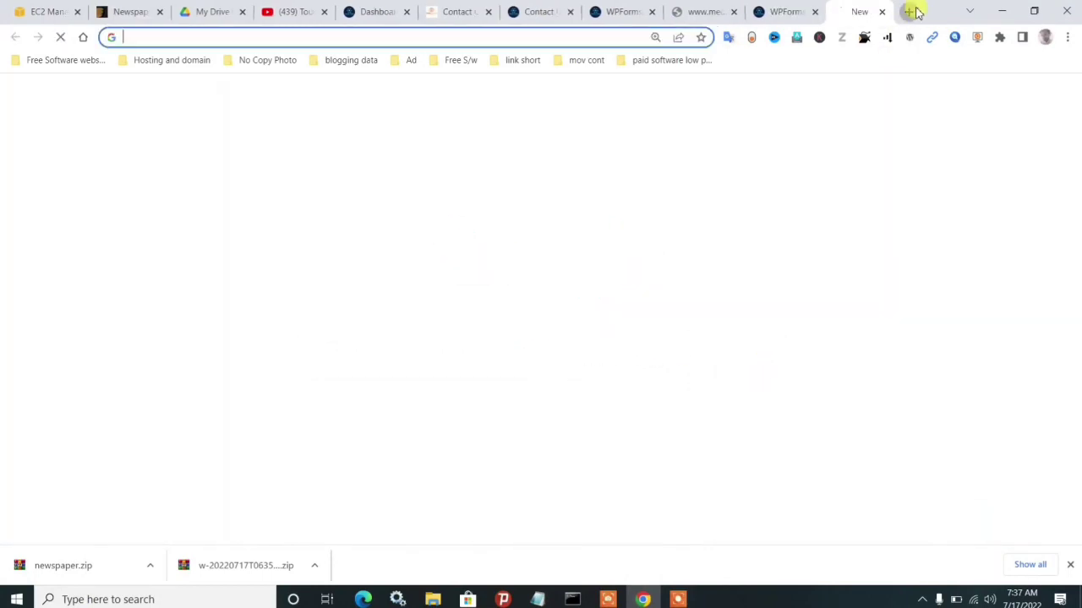
key("ctrl+v")
key("Return")
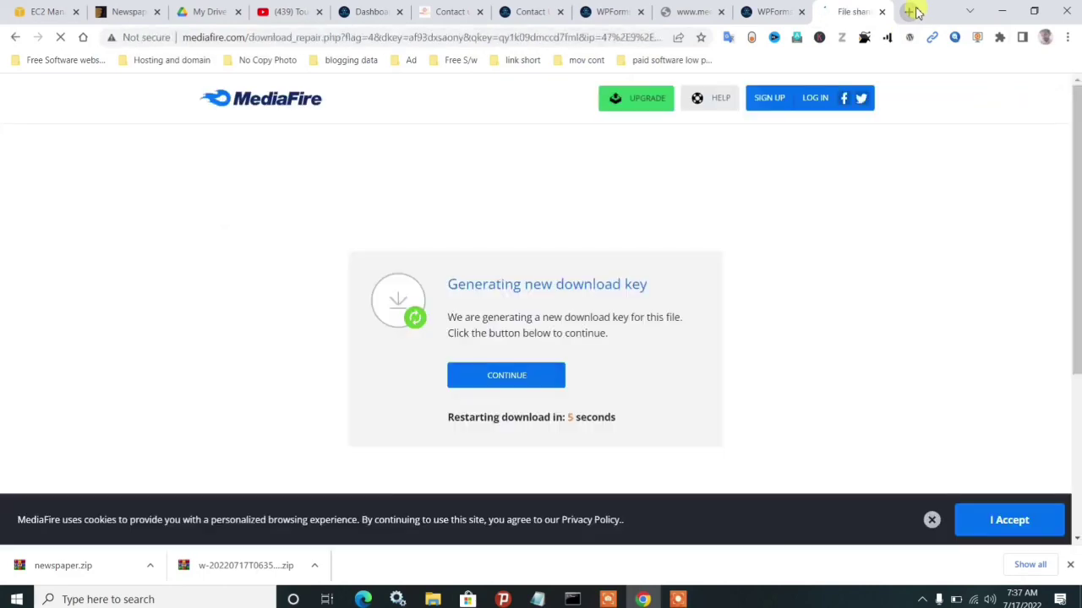
left_click(522, 376)
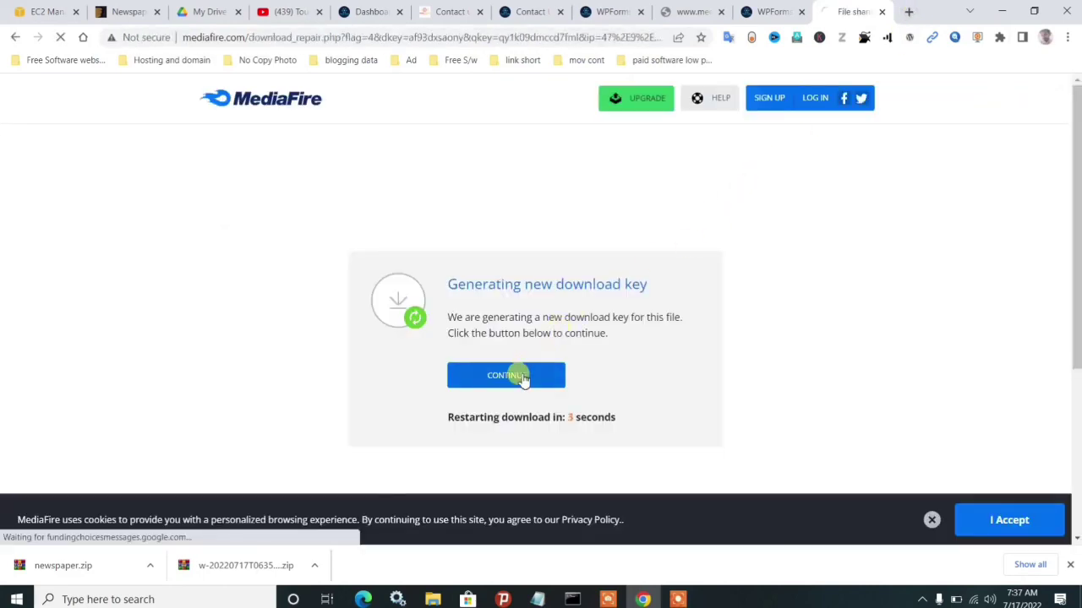